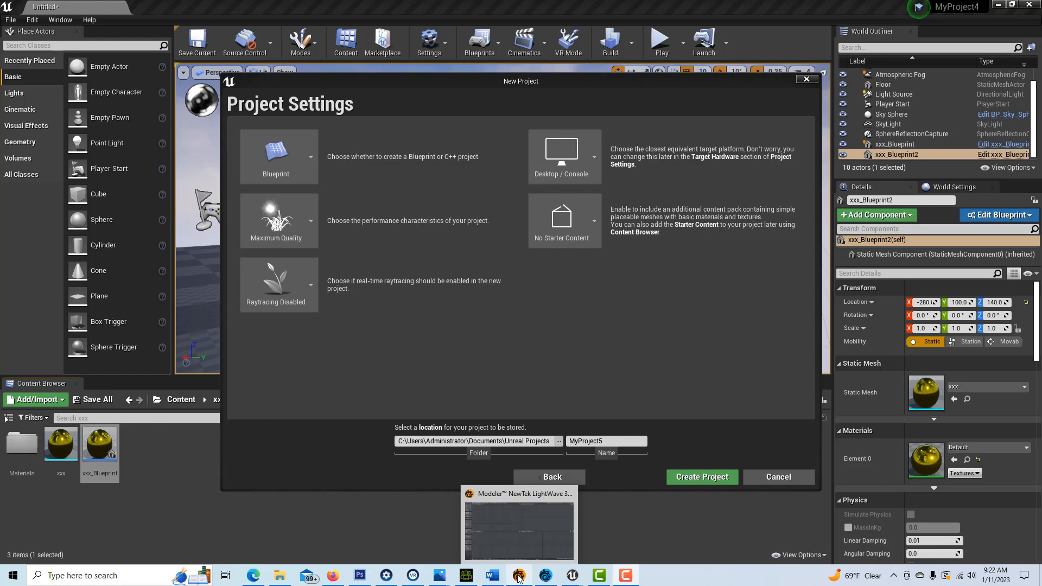
Step: Bring the LightWave Modeler window in front of Unreal's New Project dialog
{"action": "left_click", "coordinate": [517, 547]}
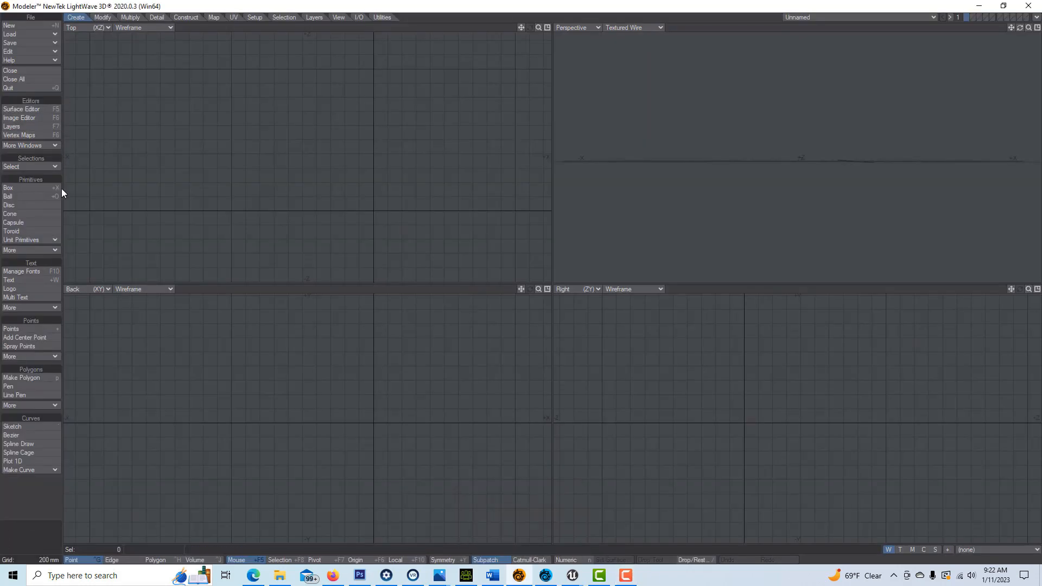
Step: Create a ball primitive in the Top and Right views, adjusting it through Numeric settings
{"action": "left_click", "coordinate": [34, 198]}
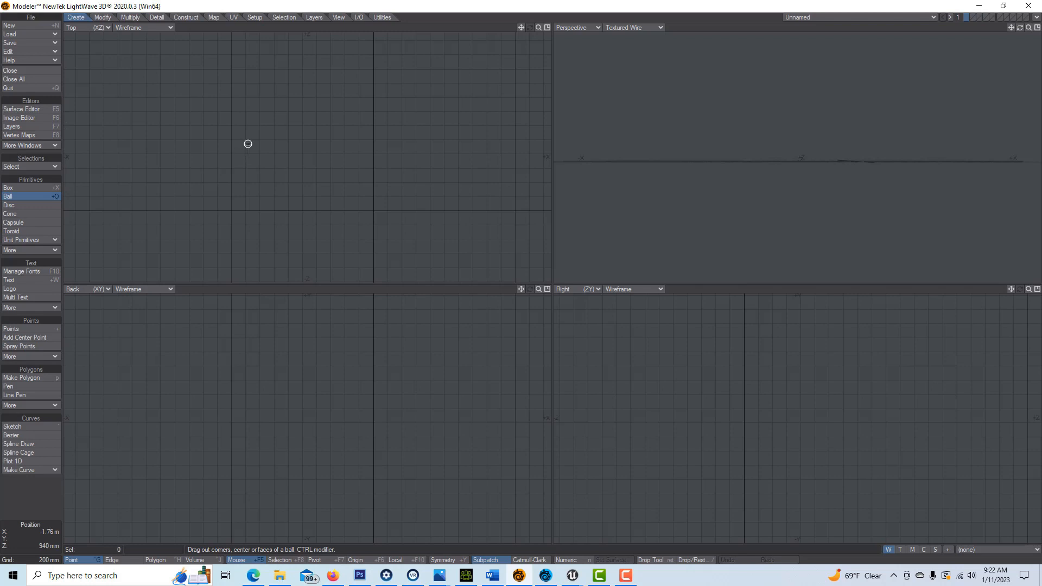
{"action": "left_click_drag", "start_coordinate": [249, 144], "coordinate": [301, 186]}
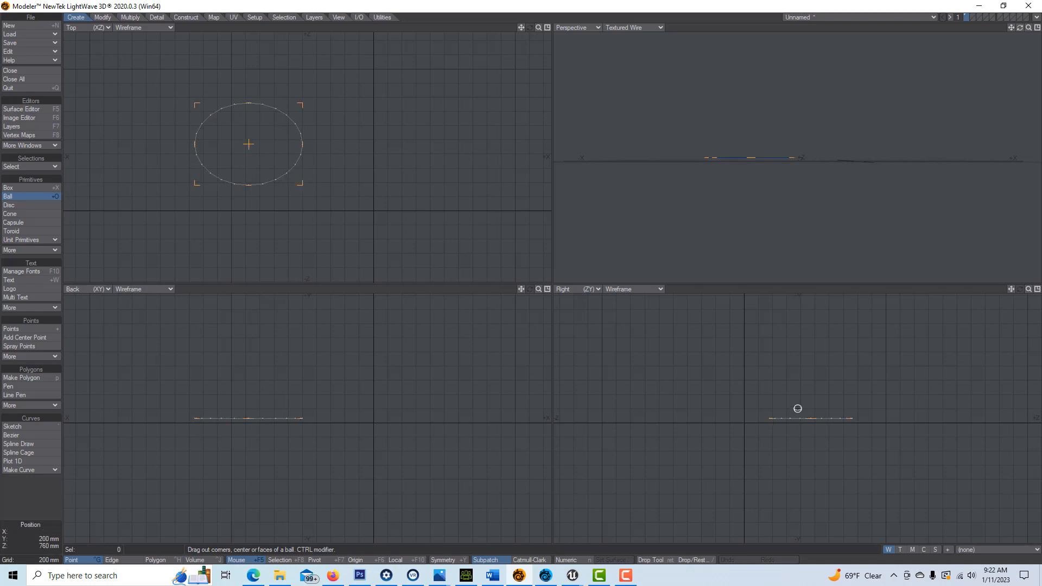
{"action": "left_click_drag", "start_coordinate": [796, 370], "coordinate": [793, 365]}
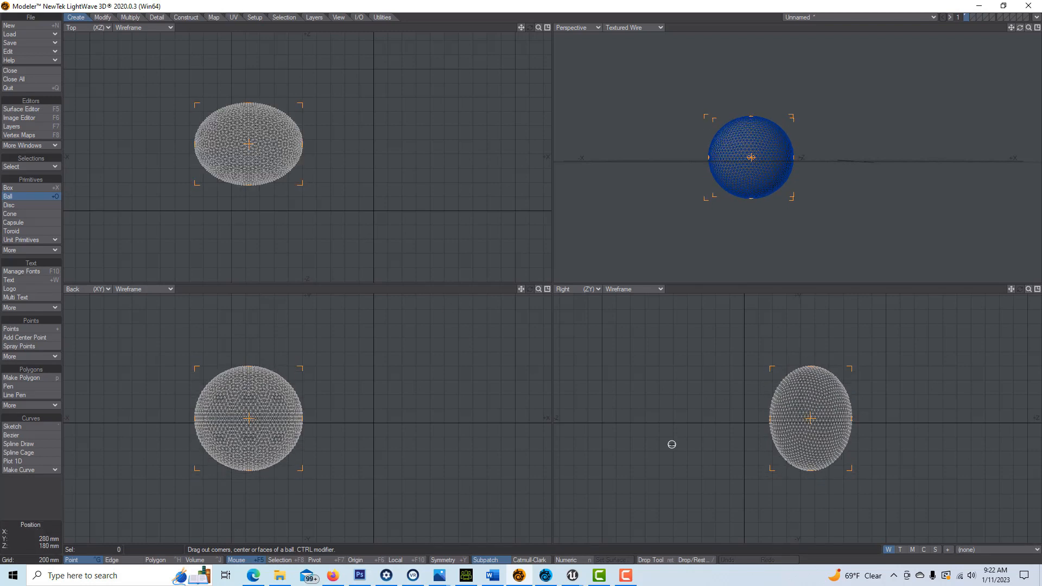
{"action": "left_click", "coordinate": [573, 567]}
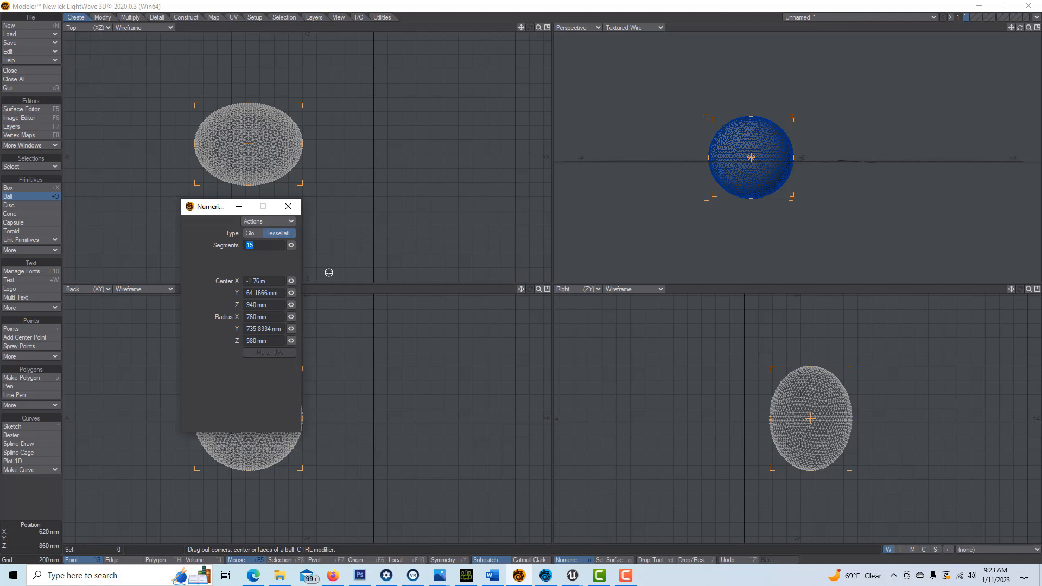
{"action": "left_click", "coordinate": [289, 208]}
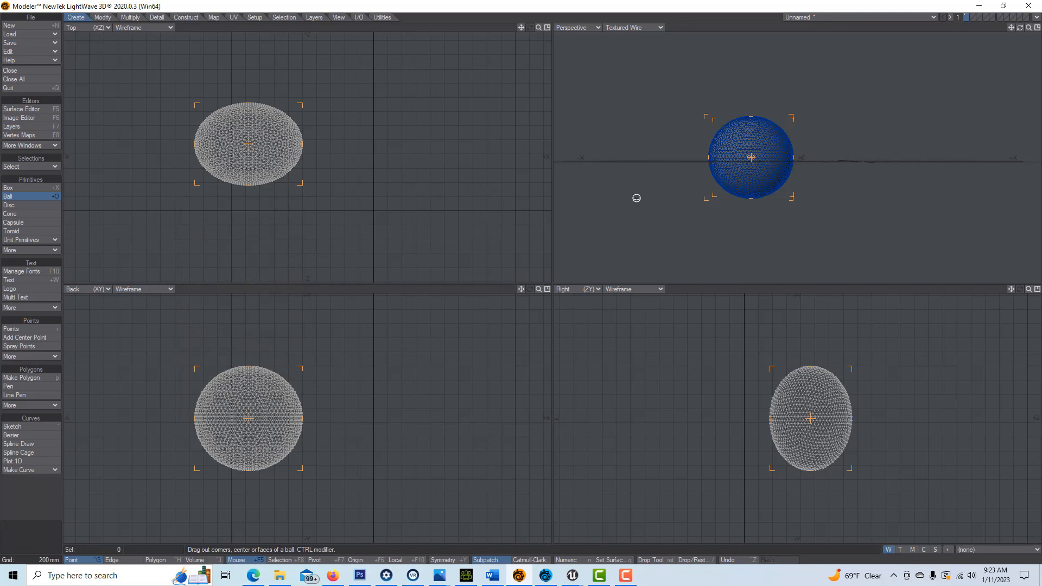
{"action": "key", "text": "Return"}
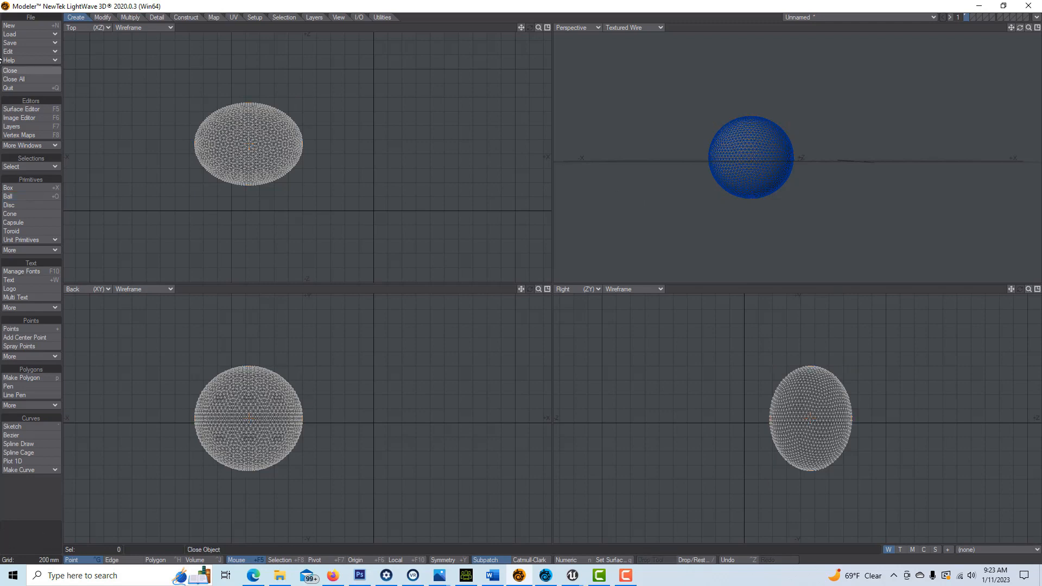
Step: Save the ball object under the name rr
{"action": "left_click", "coordinate": [18, 42]}
{"action": "left_click", "coordinate": [32, 41]}
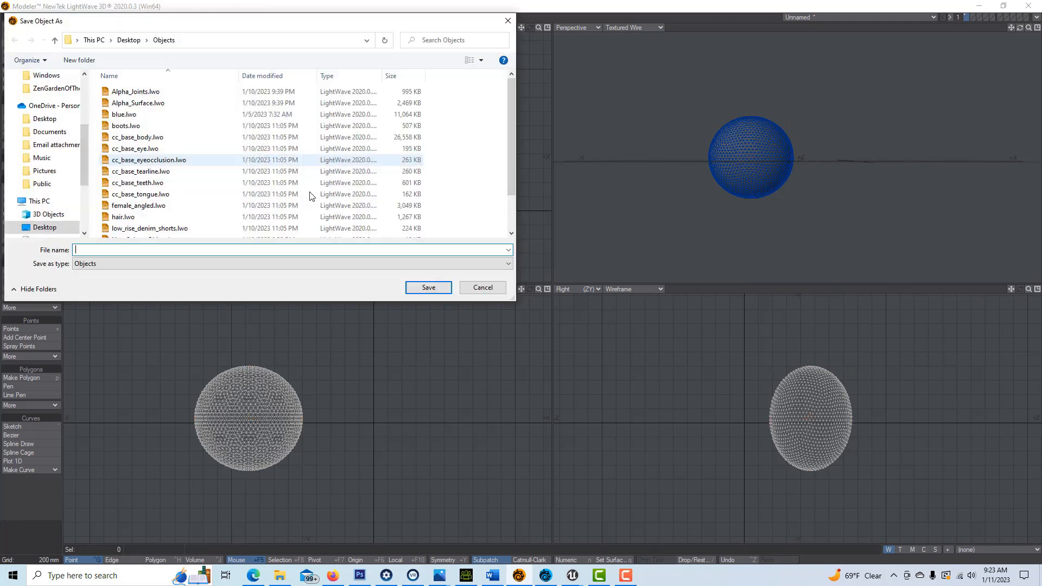
{"action": "type", "text": "rr"}
{"action": "left_click", "coordinate": [431, 288]}
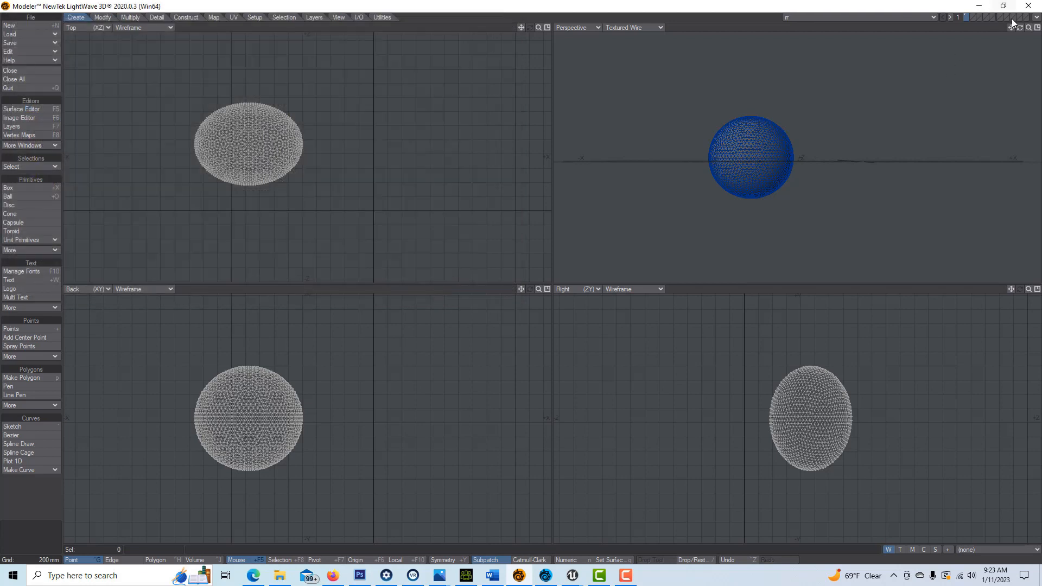
{"action": "left_click", "coordinate": [1035, 18]}
Step: Send the rr ball to Layout and zoom the view in on the sphere
{"action": "left_click", "coordinate": [999, 34]}
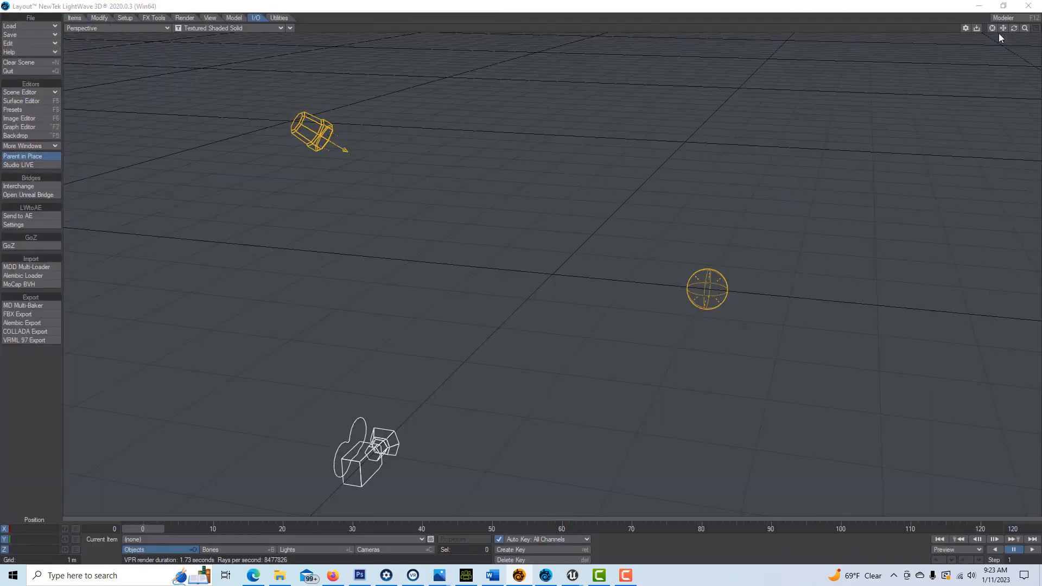
{"action": "key", "text": "y"}
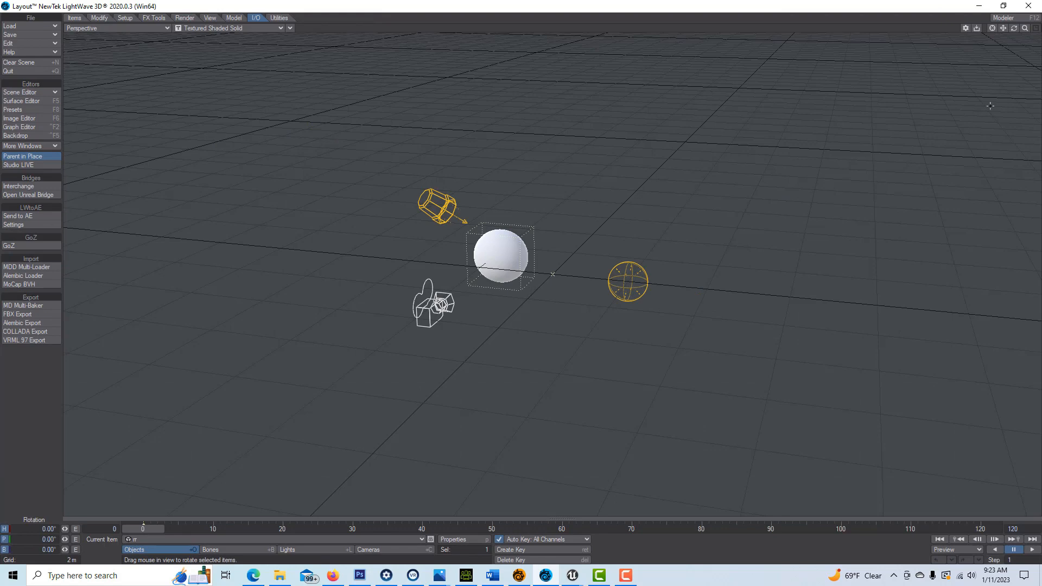
{"action": "left_click_drag", "start_coordinate": [1025, 29], "coordinate": [804, 70]}
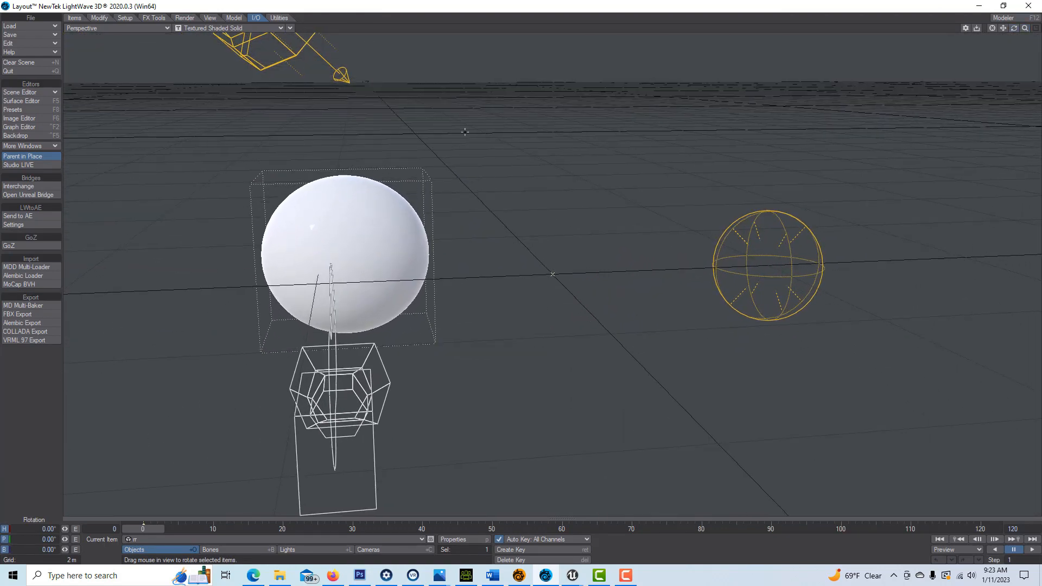
Step: Give the Default surface smoothing and the Unreal material, then view its node graph
{"action": "left_click", "coordinate": [34, 101]}
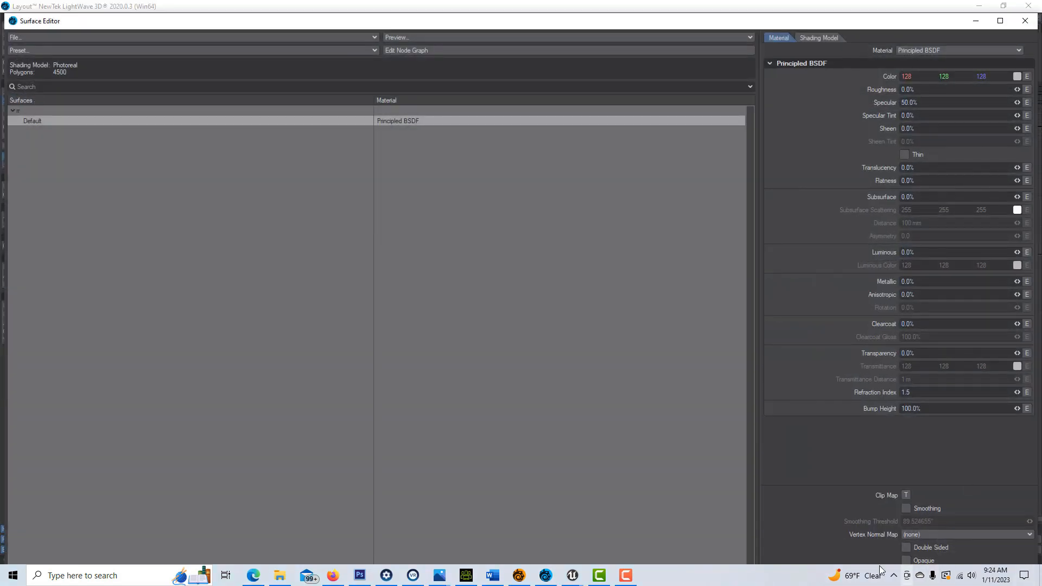
{"action": "left_click", "coordinate": [928, 509]}
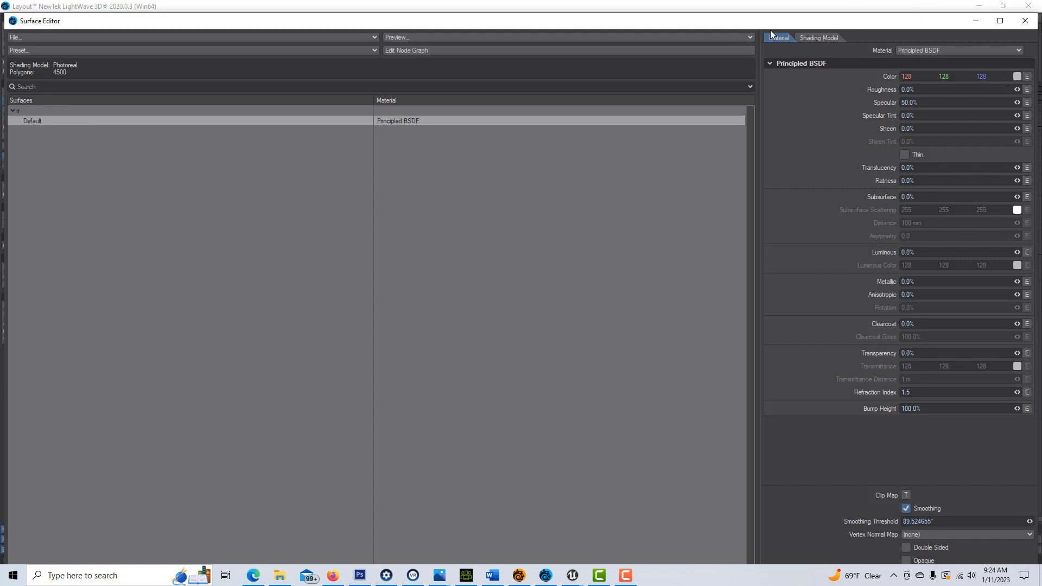
{"action": "left_click", "coordinate": [1017, 51]}
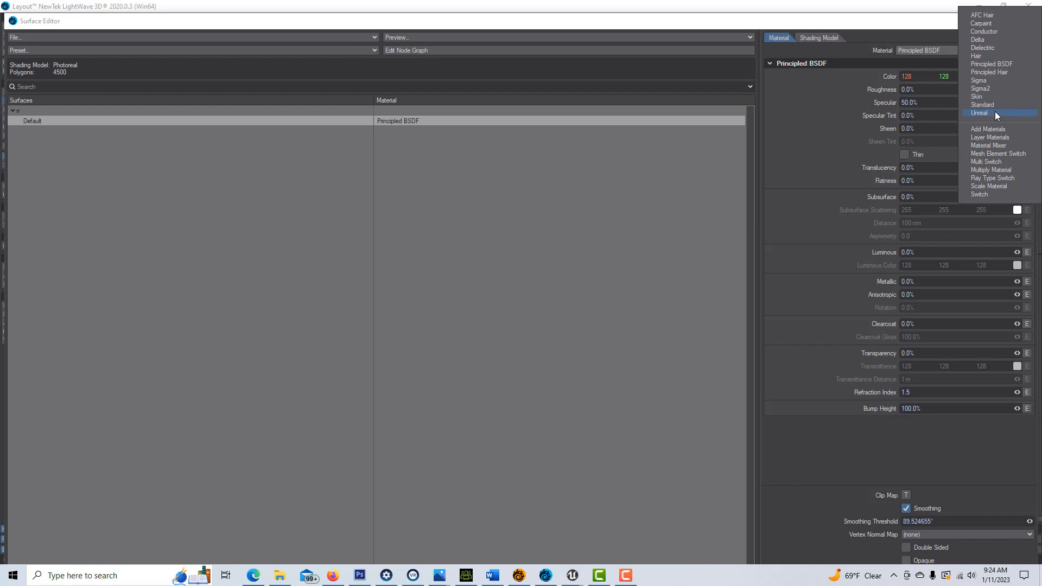
{"action": "left_click", "coordinate": [996, 113]}
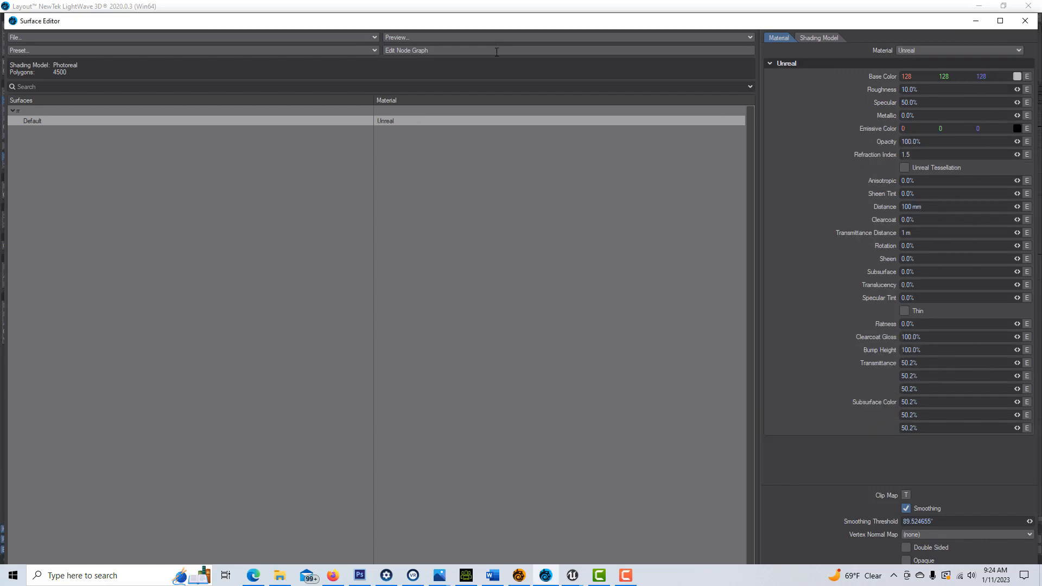
{"action": "left_click", "coordinate": [431, 50]}
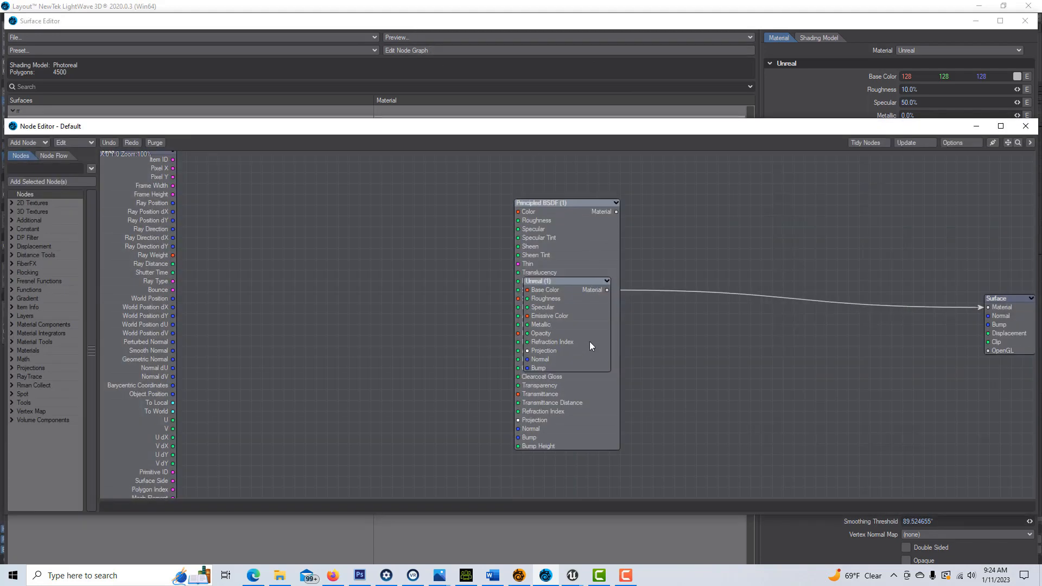
Step: Delete the Principled BSDF node, keeping the Unreal node, and maximize the Node Editor
{"action": "left_click_drag", "start_coordinate": [590, 347], "coordinate": [845, 293]}
{"action": "left_click", "coordinate": [586, 276]}
{"action": "key", "text": "Delete"}
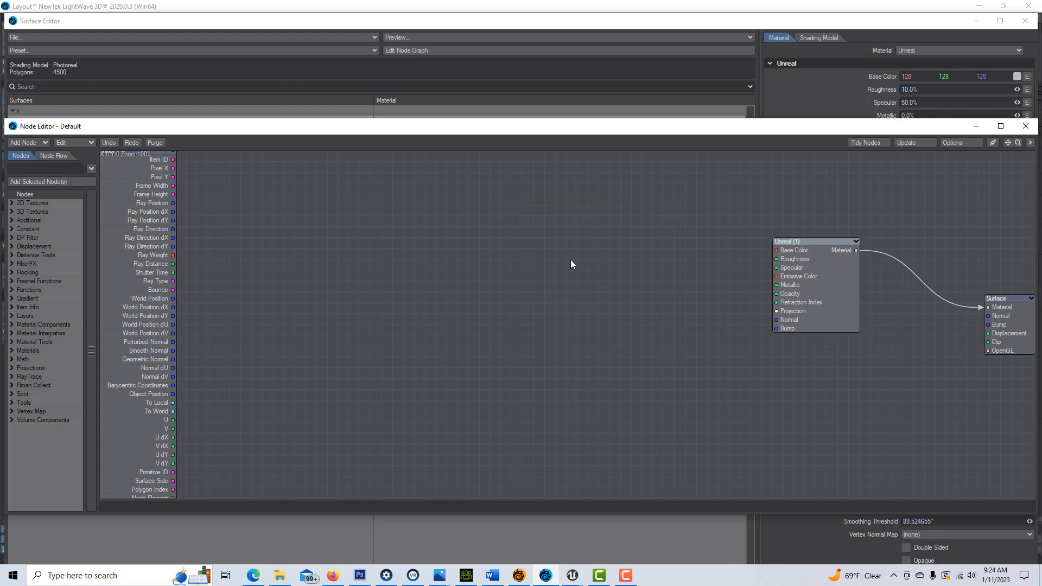
{"action": "left_click", "coordinate": [1002, 127]}
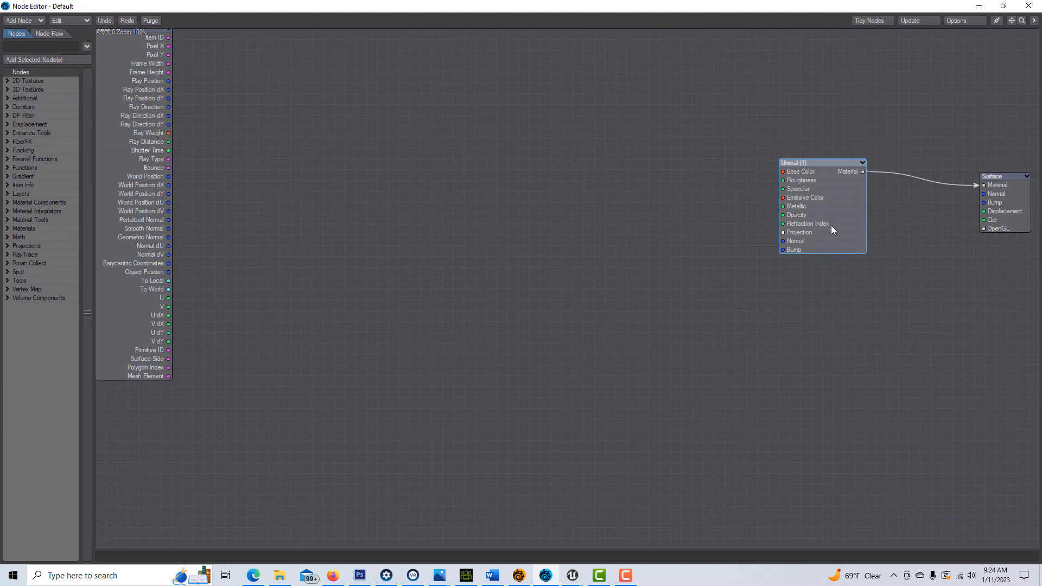
Step: Set the Unreal node to gold base colour 128/69/0, tessellation on, 100% metallic
{"action": "double_click", "coordinate": [837, 226]}
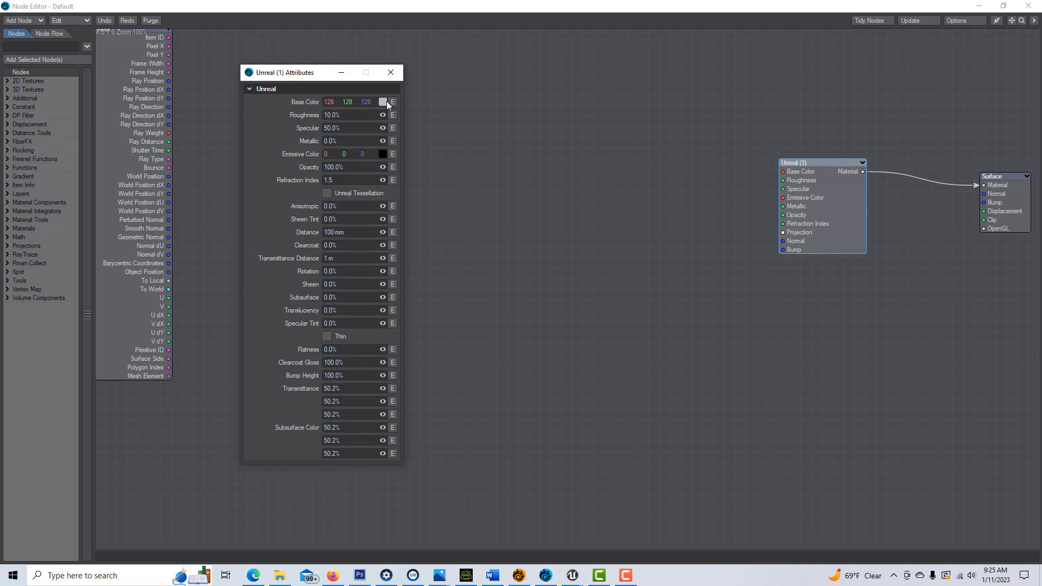
{"action": "left_click", "coordinate": [384, 102]}
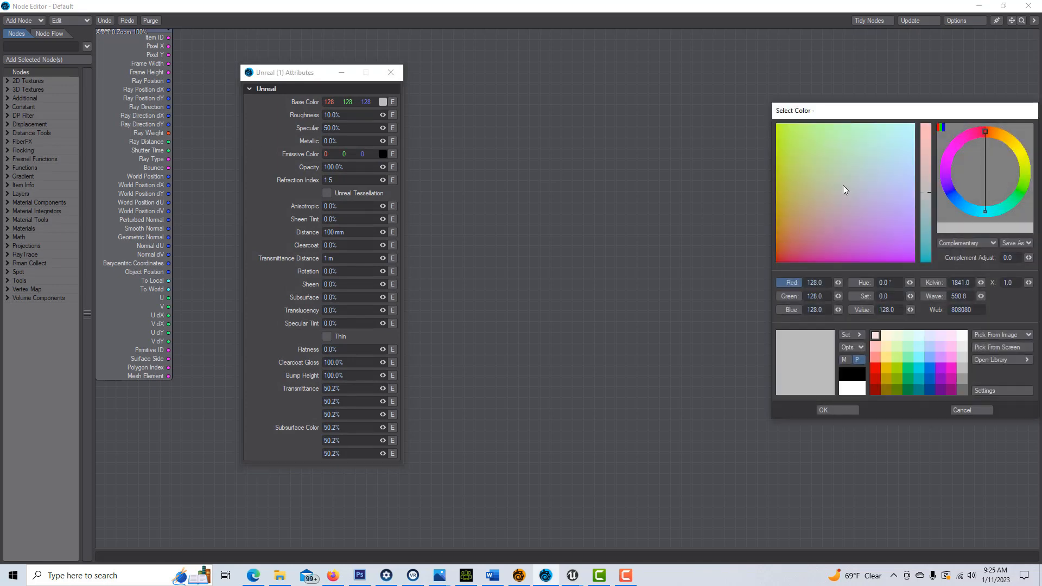
{"action": "left_click", "coordinate": [1003, 136]}
{"action": "left_click_drag", "start_coordinate": [1003, 136], "coordinate": [1006, 138]}
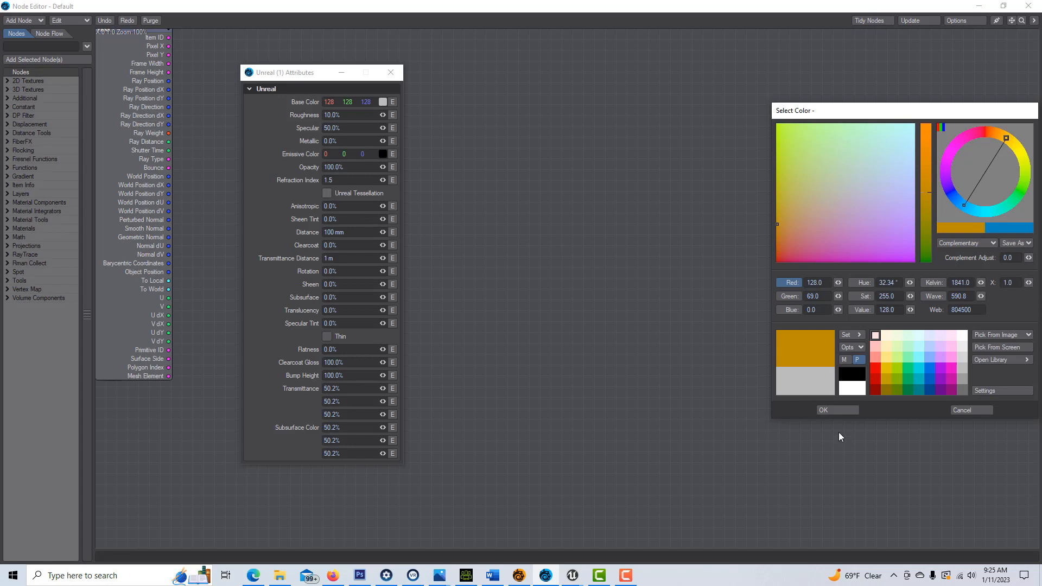
{"action": "left_click", "coordinate": [838, 410]}
{"action": "left_click", "coordinate": [328, 195]}
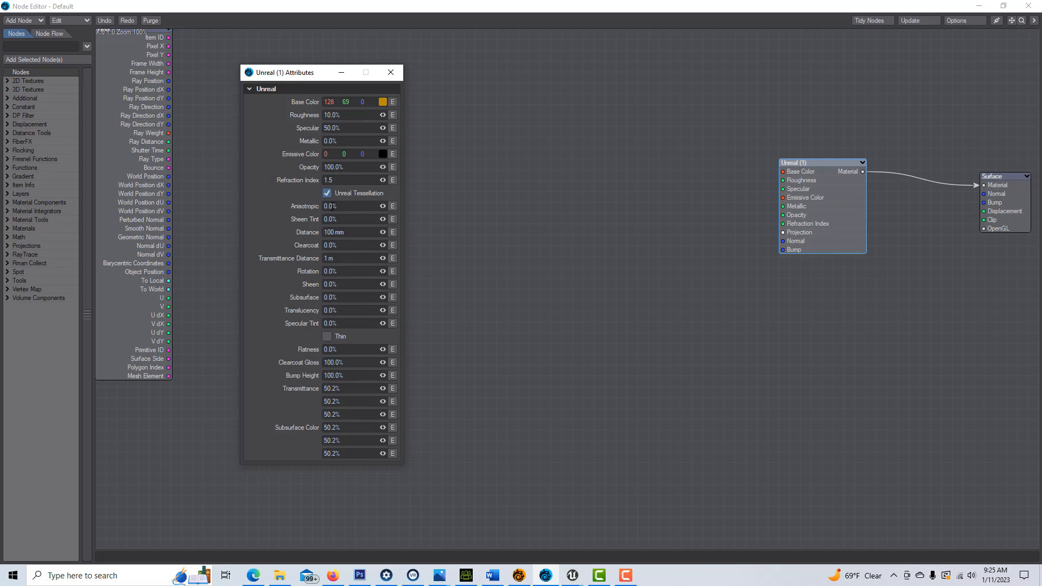
{"action": "left_click_drag", "start_coordinate": [383, 141], "coordinate": [426, 141]}
{"action": "left_click", "coordinate": [348, 73]}
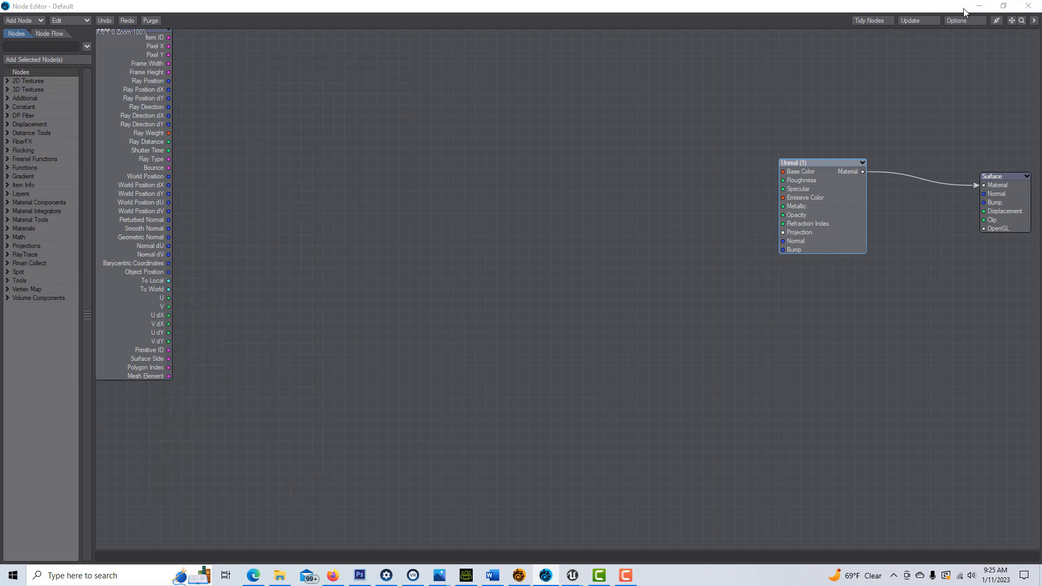
{"action": "left_click", "coordinate": [979, 6]}
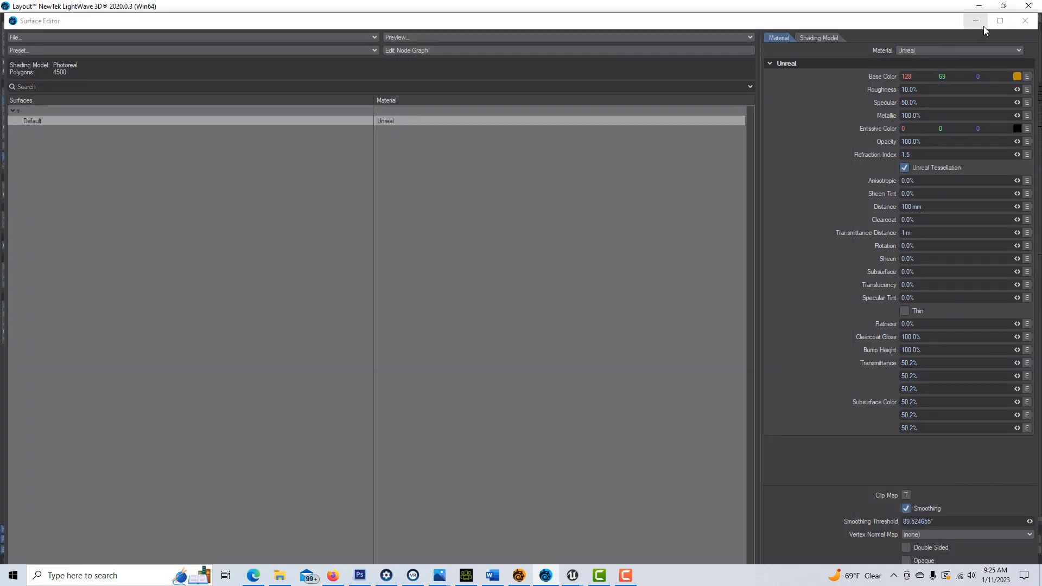
Step: Open the Unreal Bridge panel in Layout, then bring Unreal's New Project settings forward
{"action": "left_click", "coordinate": [980, 24]}
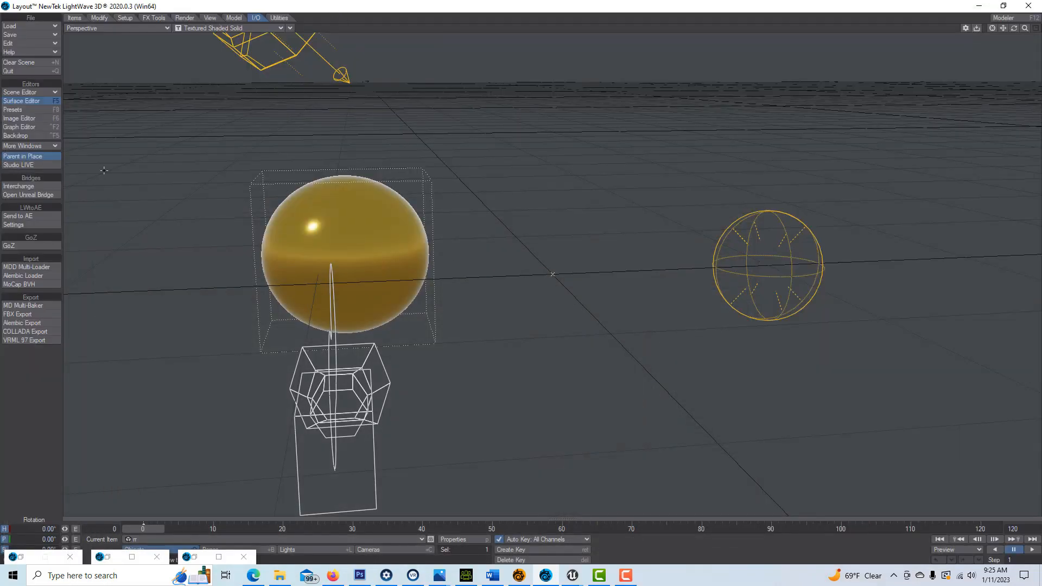
{"action": "left_click", "coordinate": [32, 195]}
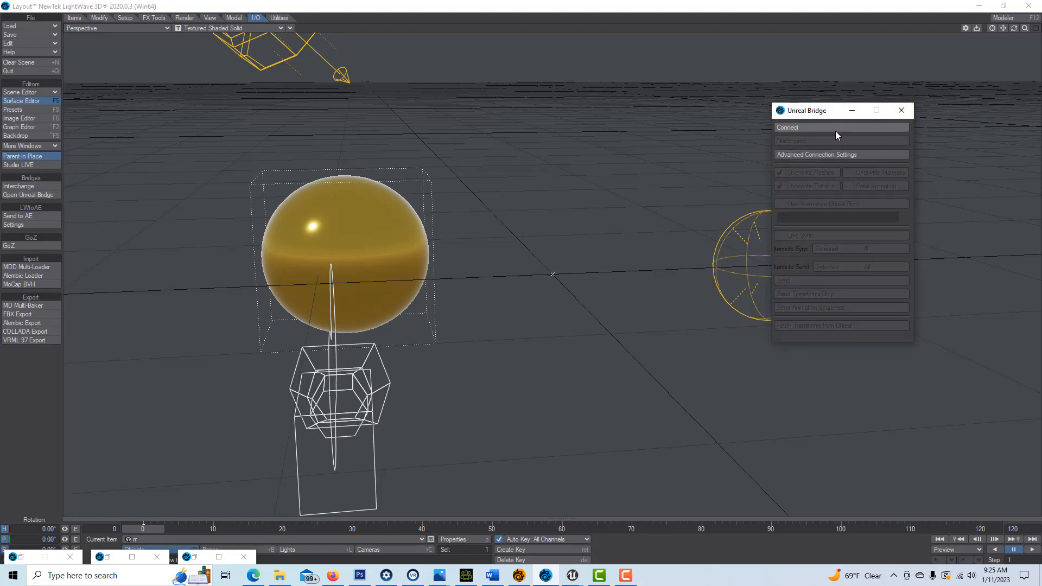
{"action": "left_click", "coordinate": [572, 575]}
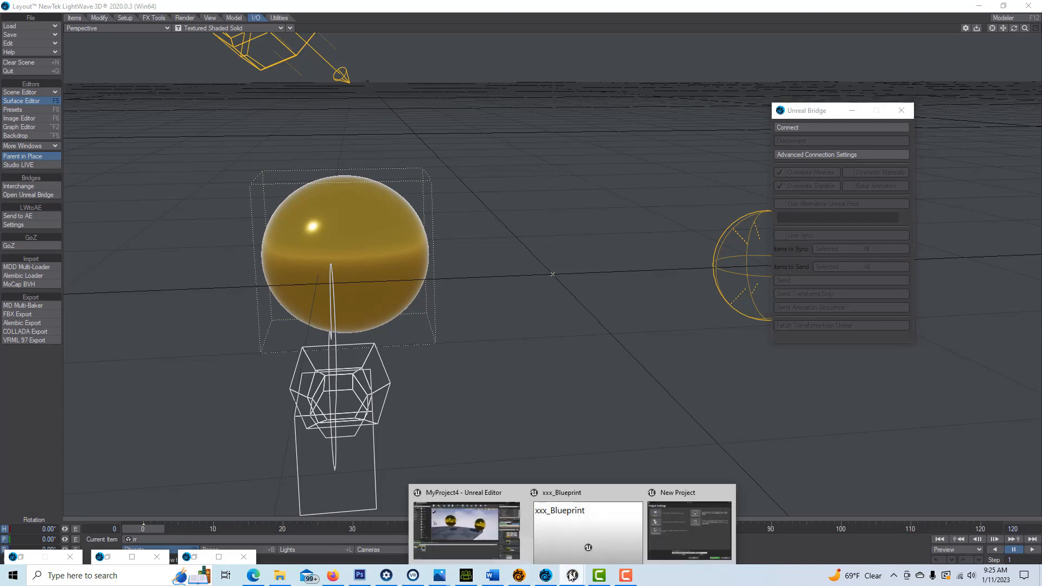
{"action": "left_click", "coordinate": [685, 537]}
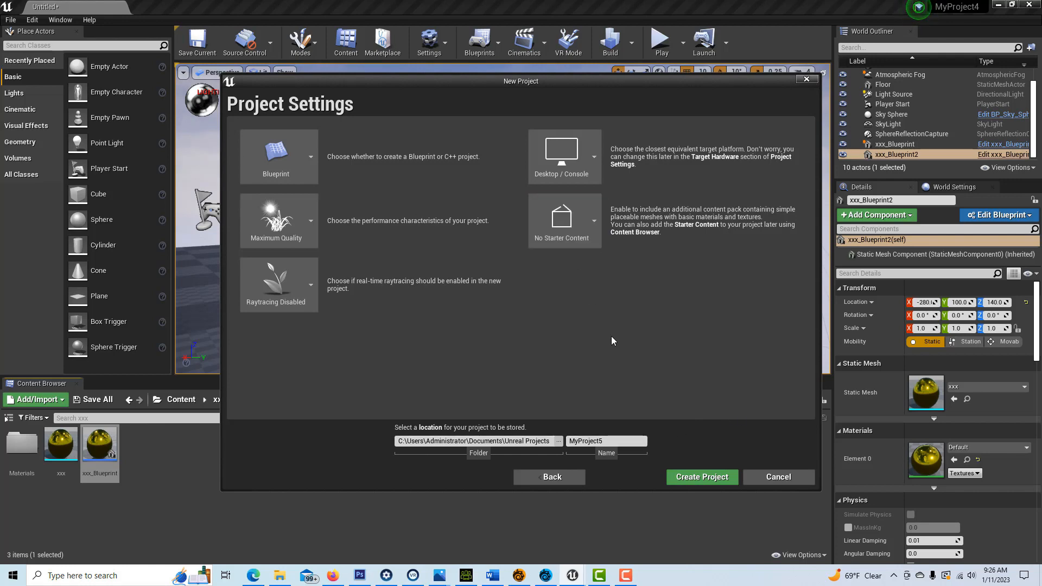
Step: Create the new project MyProject5 without saving the old level, then return to LightWave
{"action": "left_click", "coordinate": [720, 480]}
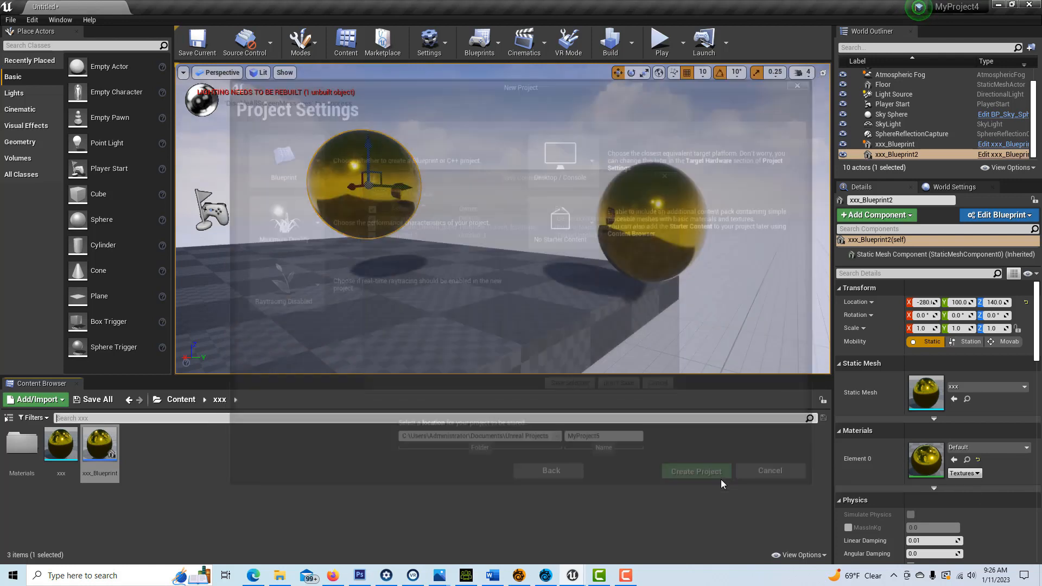
{"action": "left_click", "coordinate": [617, 389]}
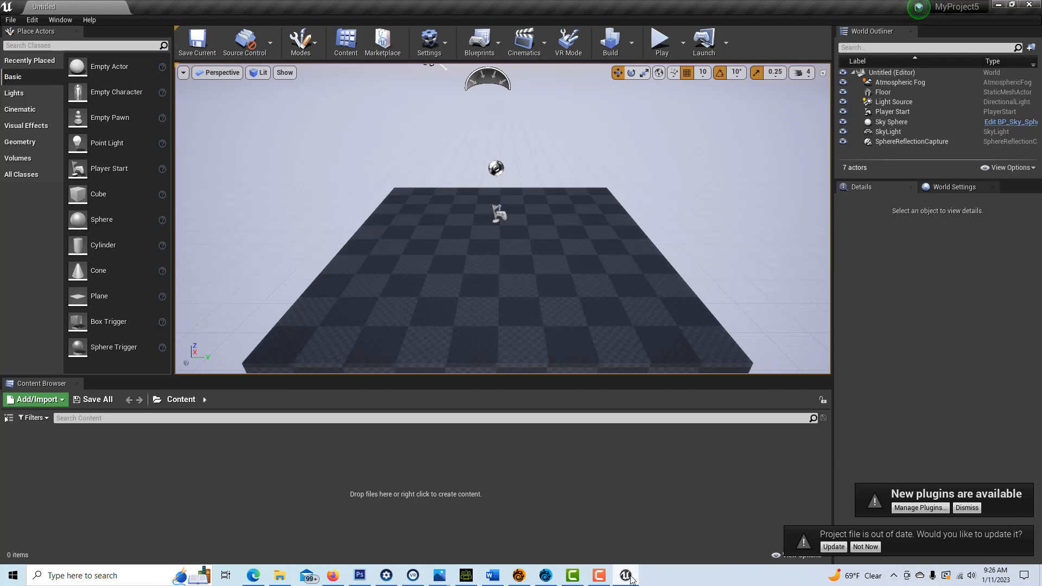
{"action": "mouse_move", "coordinate": [630, 580]}
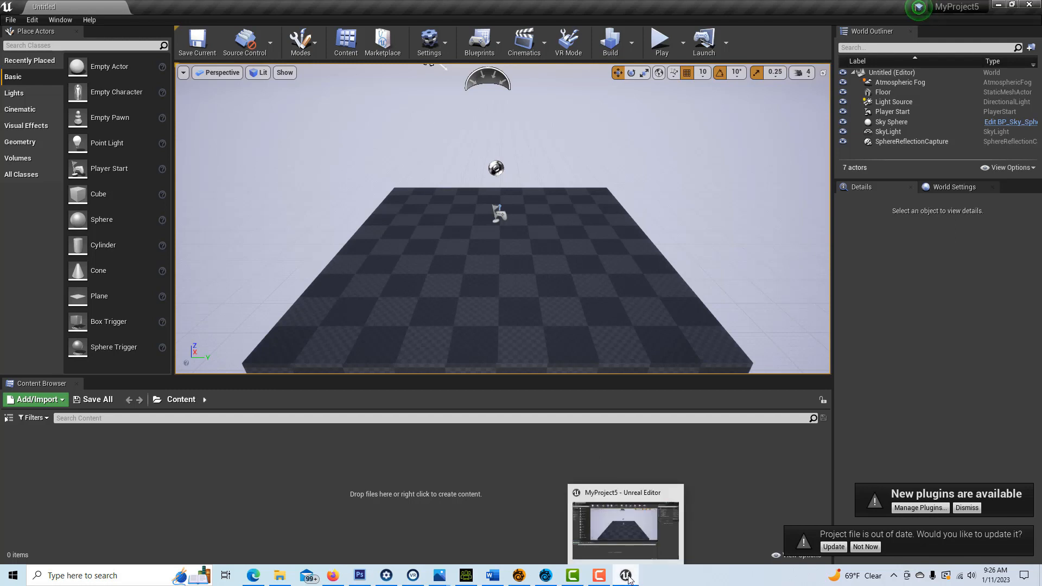
{"action": "left_click", "coordinate": [546, 575]}
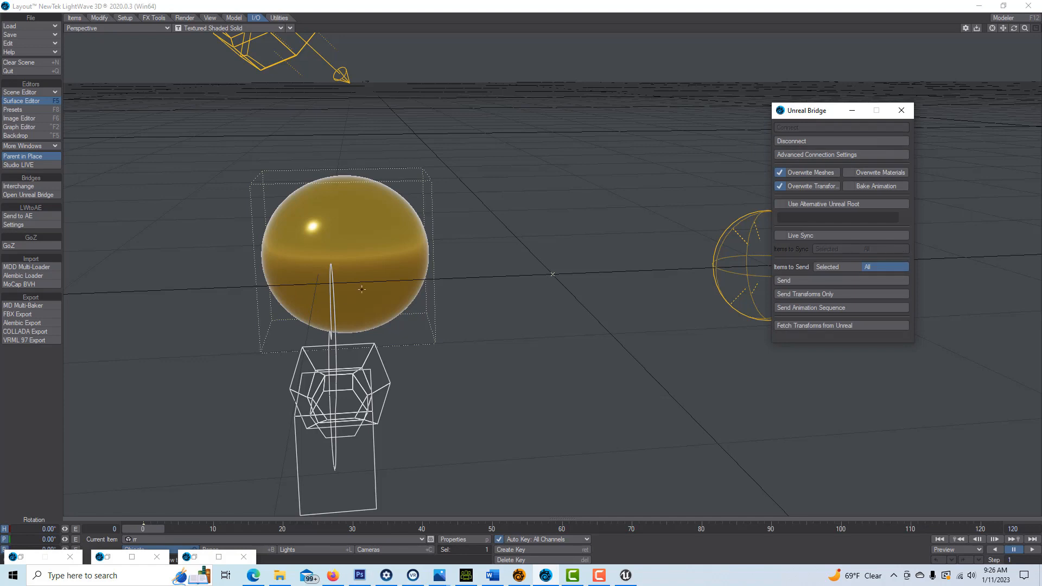
Step: Switch the Layout viewport to VPR rendering and rotate the view so sky fills the background
{"action": "left_click", "coordinate": [278, 30]}
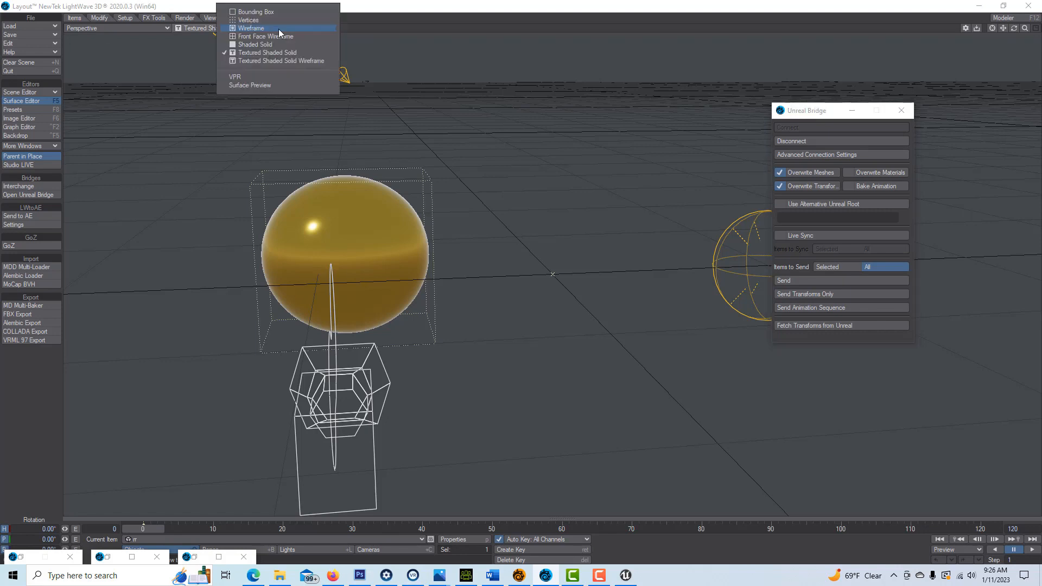
{"action": "left_click", "coordinate": [282, 80]}
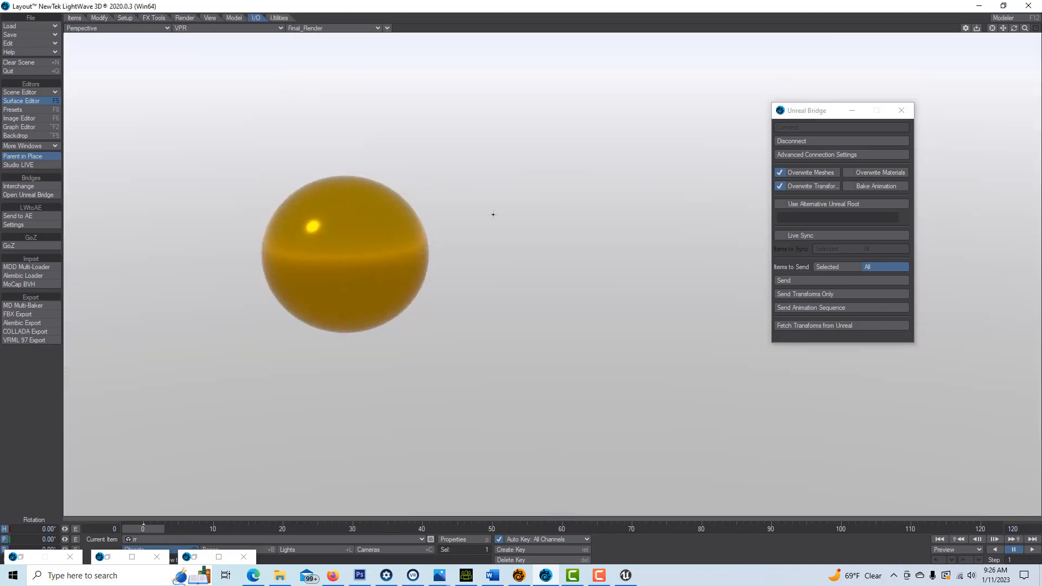
{"action": "left_click_drag", "start_coordinate": [1016, 31], "coordinate": [1011, 42]}
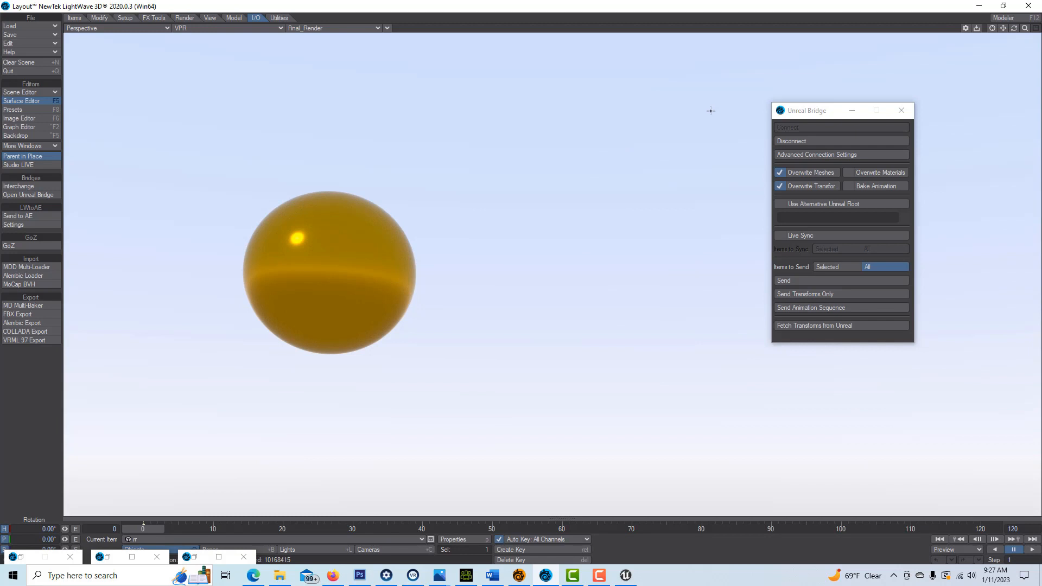
Step: Set the bridge to send Selected items and send the gold sphere to Unreal
{"action": "left_click", "coordinate": [838, 266]}
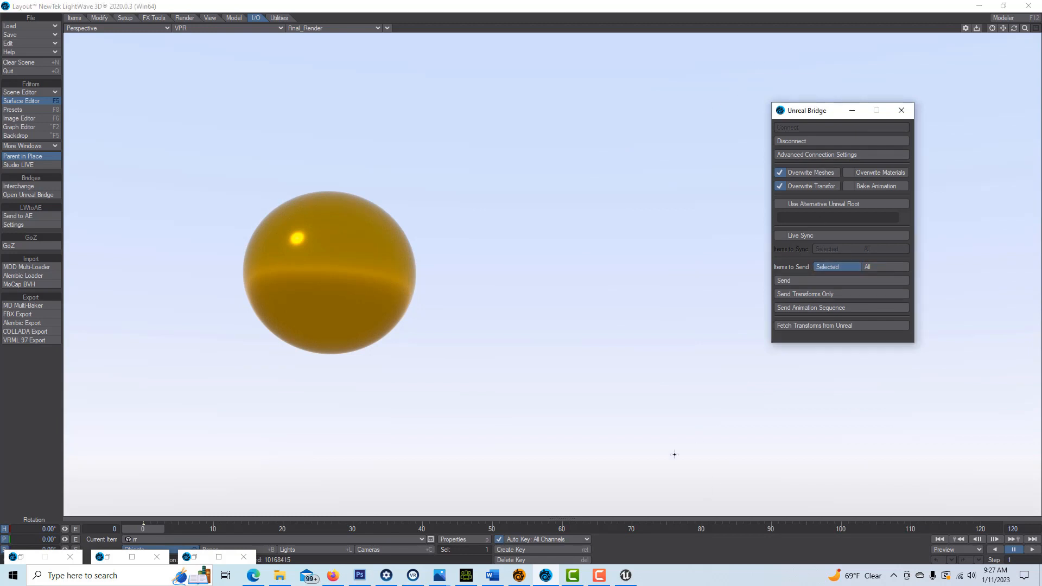
{"action": "left_click", "coordinate": [626, 576]}
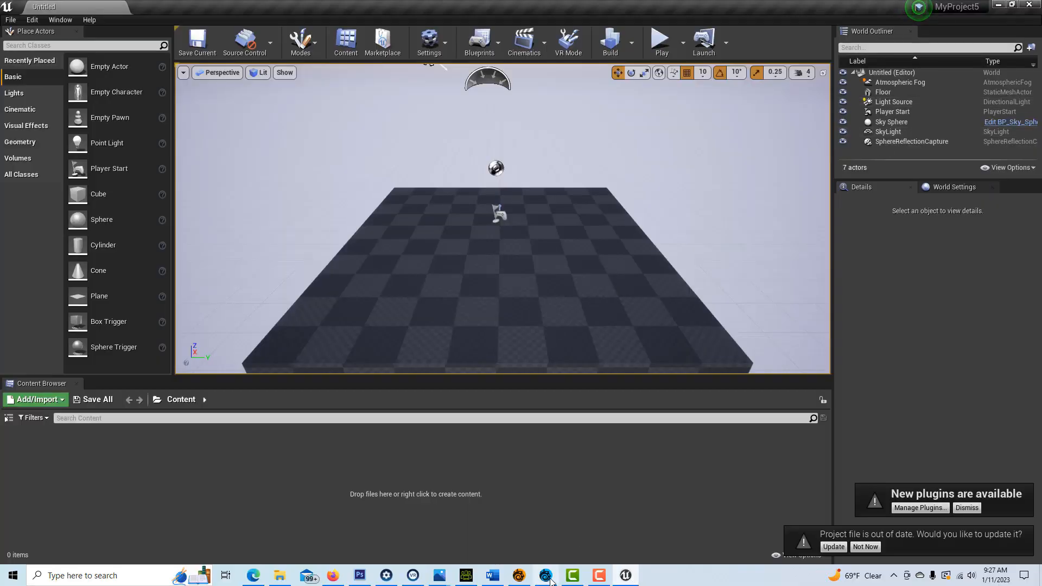
{"action": "left_click", "coordinate": [525, 578]}
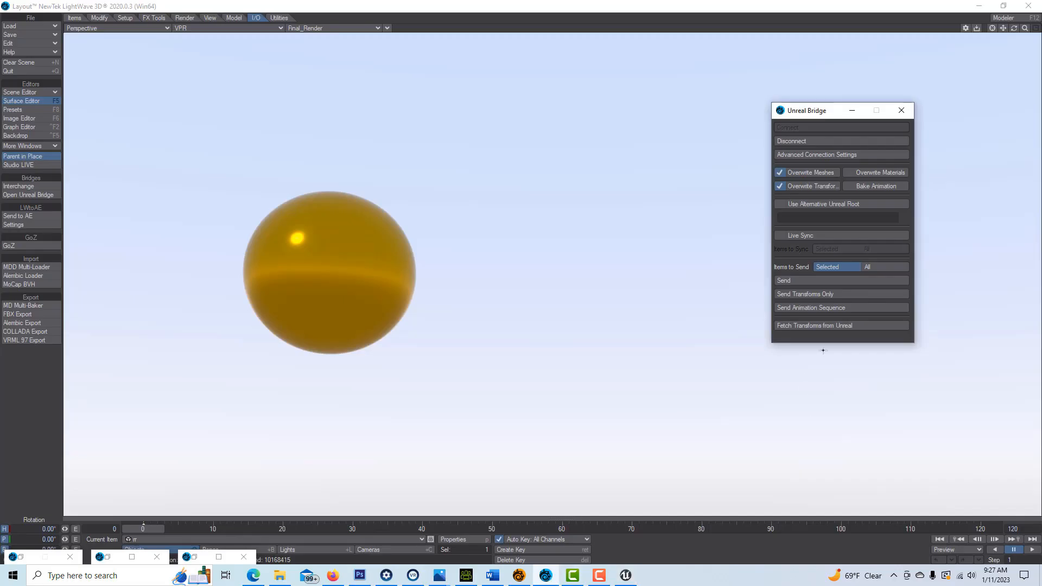
{"action": "left_click", "coordinate": [863, 278]}
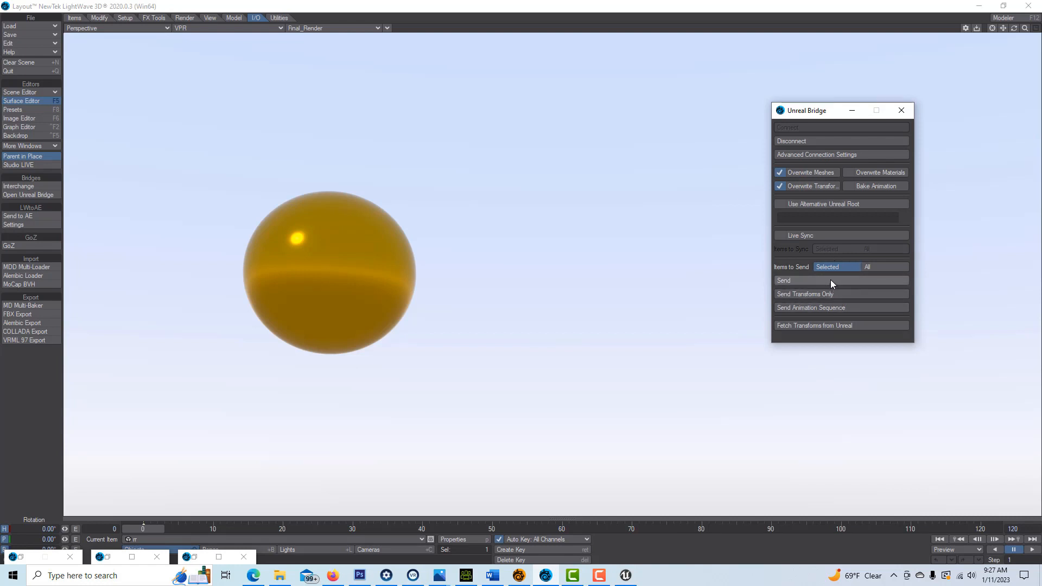
{"action": "left_click", "coordinate": [626, 575]}
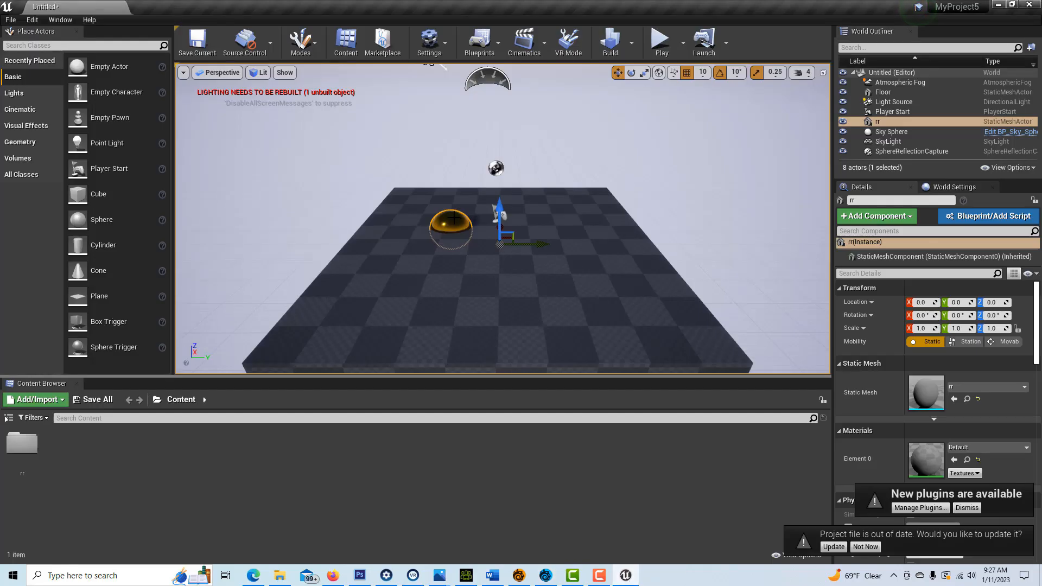
Step: Raise the rr sphere above the floor to Location Z 280 and reframe the view
{"action": "left_click", "coordinate": [447, 218]}
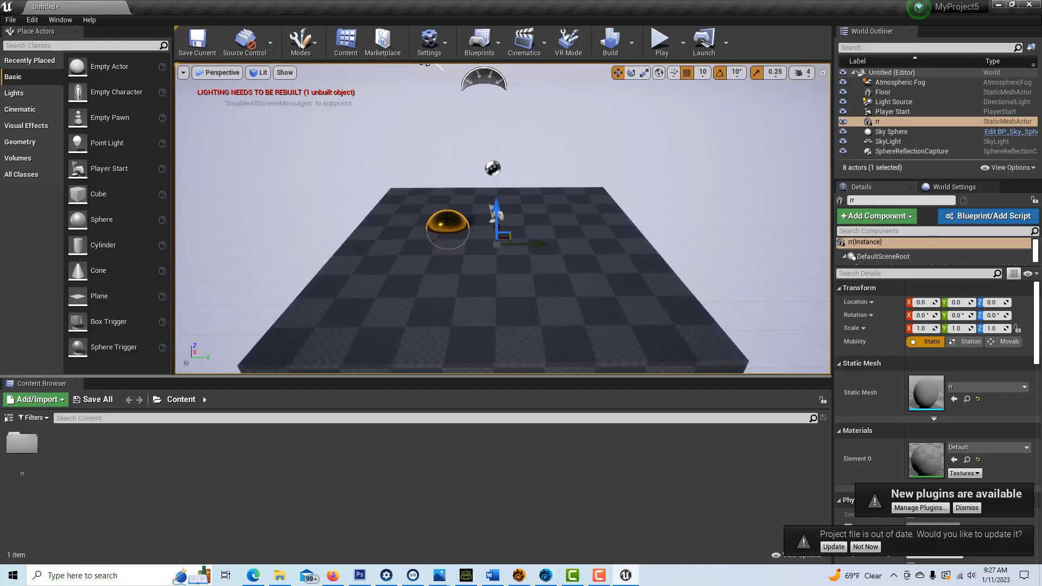
{"action": "left_click_drag", "start_coordinate": [499, 217], "coordinate": [447, 156]}
{"action": "scroll", "coordinate": [391, 167], "scroll_direction": "up", "scroll_amount": 4}
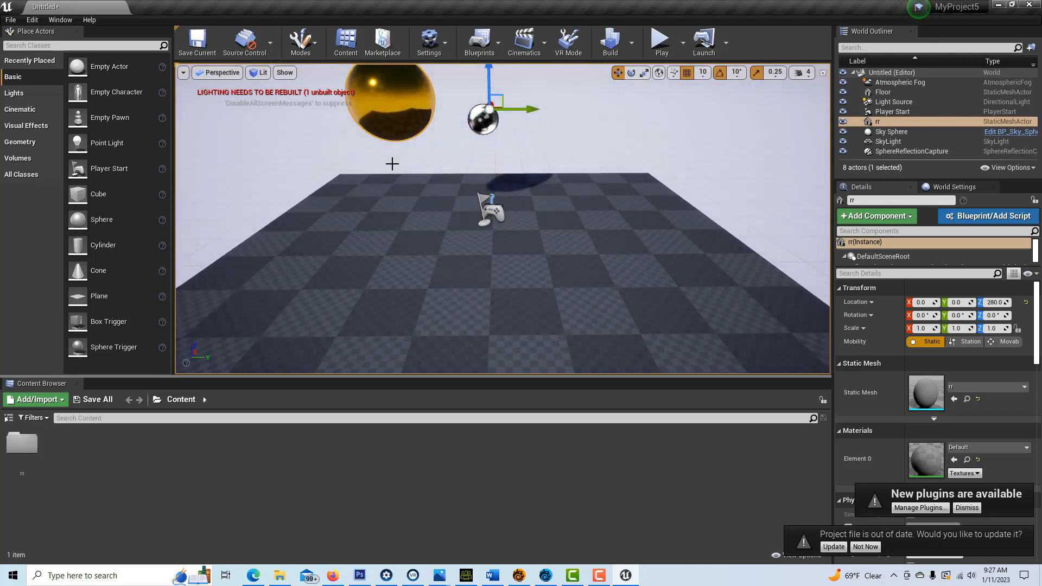
{"action": "right_click_drag", "start_coordinate": [412, 144], "coordinate": [401, 98]}
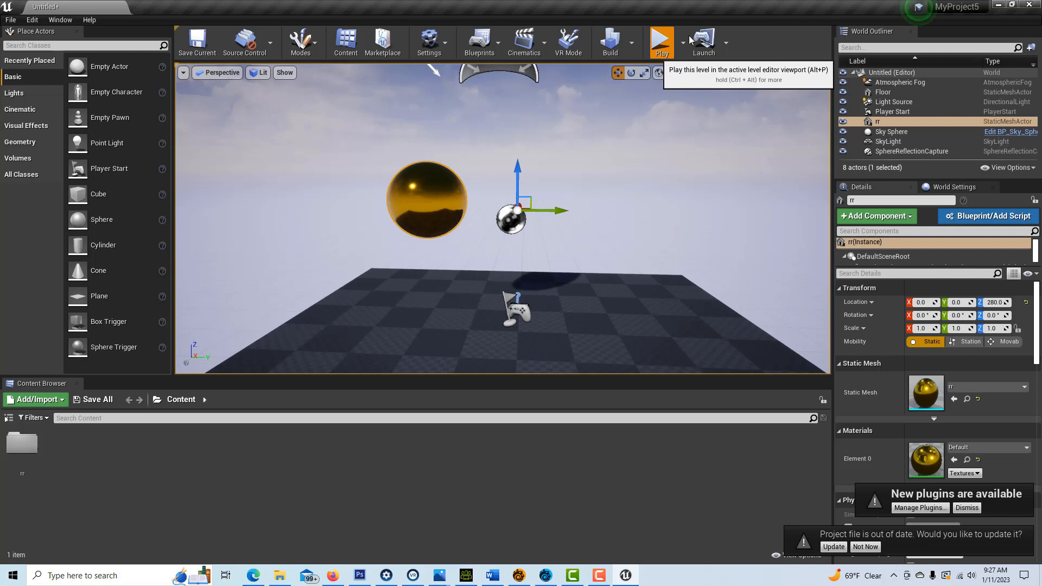
{"action": "left_click", "coordinate": [660, 65]}
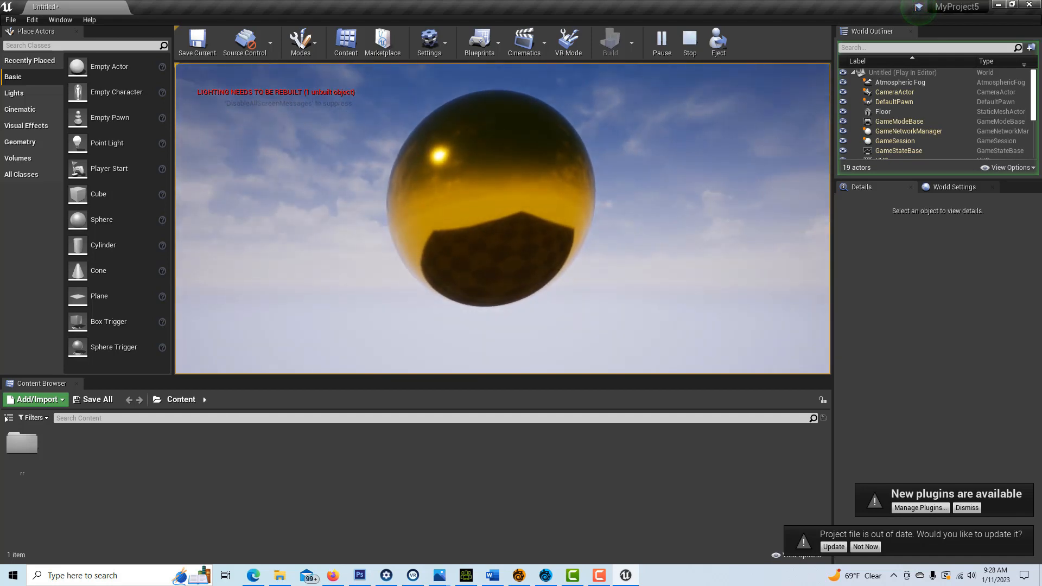
{"action": "key", "text": "Escape"}
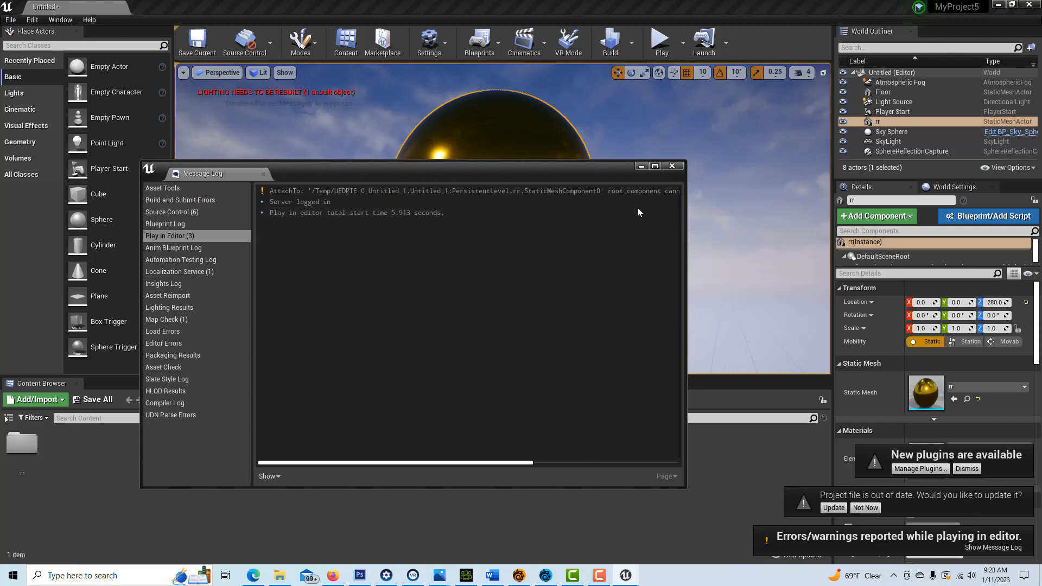
{"action": "left_click_drag", "start_coordinate": [418, 463], "coordinate": [648, 460]}
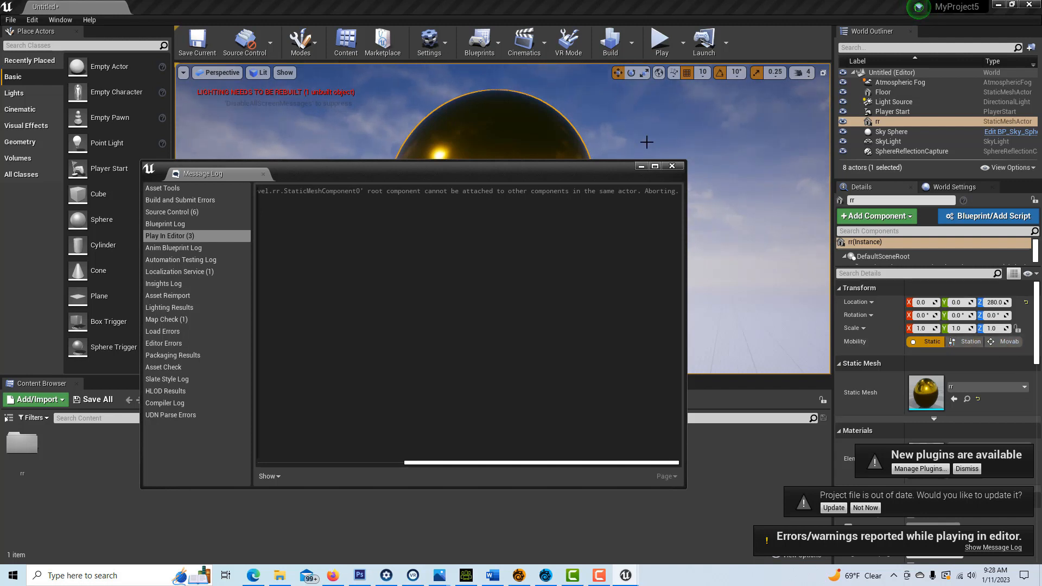
{"action": "left_click", "coordinate": [672, 166]}
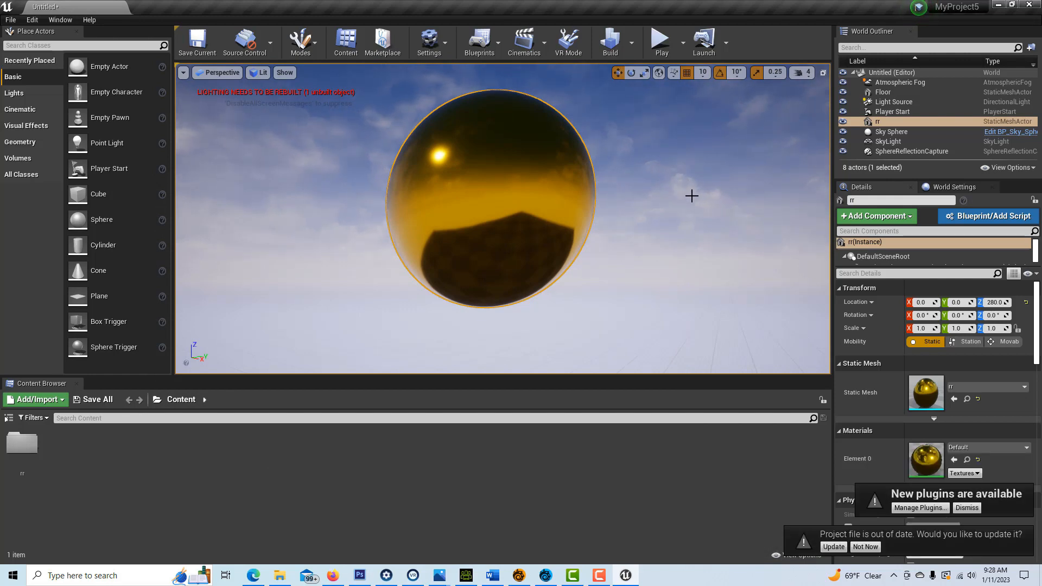
Step: Convert the rr actor into rr_Blueprint, a StaticMeshActor subclass, and close its editor
{"action": "left_click", "coordinate": [986, 217]}
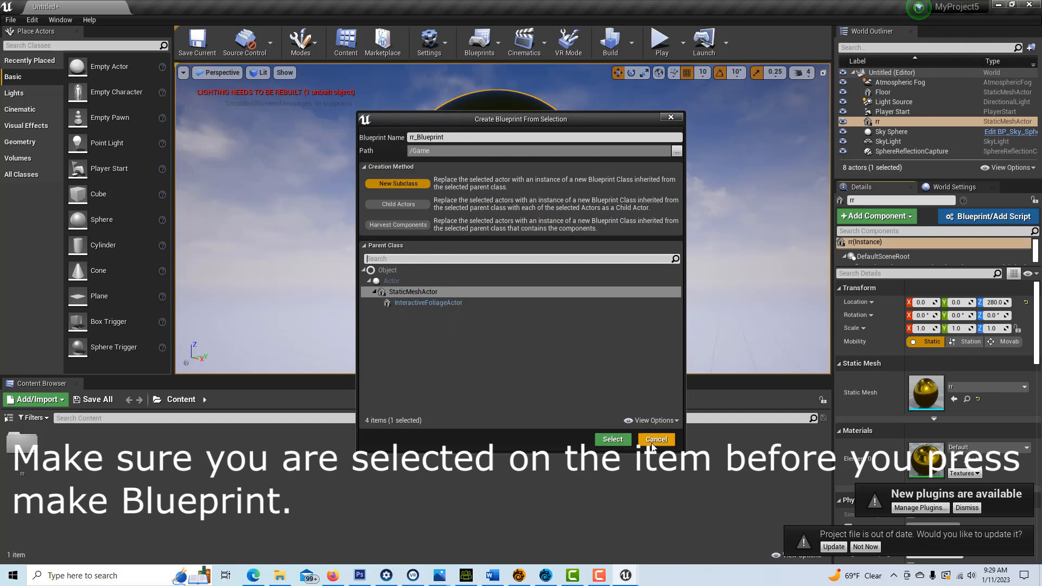
{"action": "left_click", "coordinate": [613, 440]}
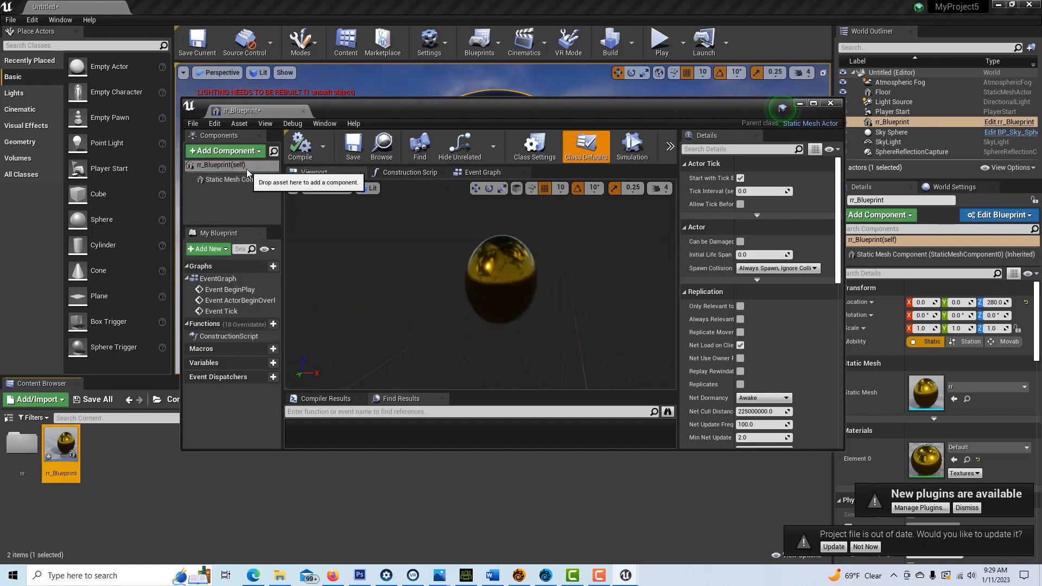
{"action": "left_click", "coordinate": [831, 103]}
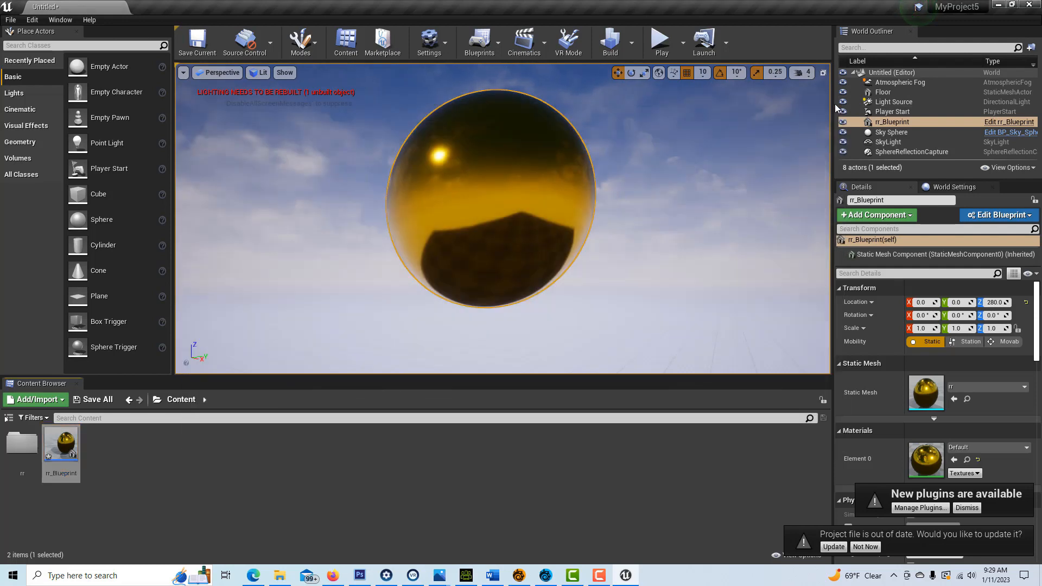
{"action": "scroll", "coordinate": [656, 188], "scroll_direction": "down", "scroll_amount": 4}
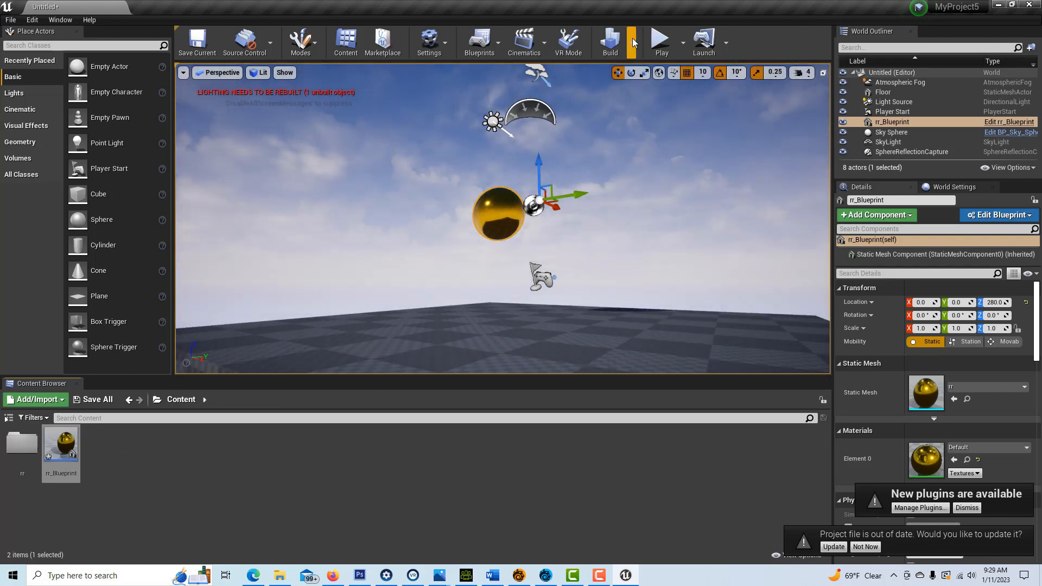
{"action": "left_click", "coordinate": [662, 44]}
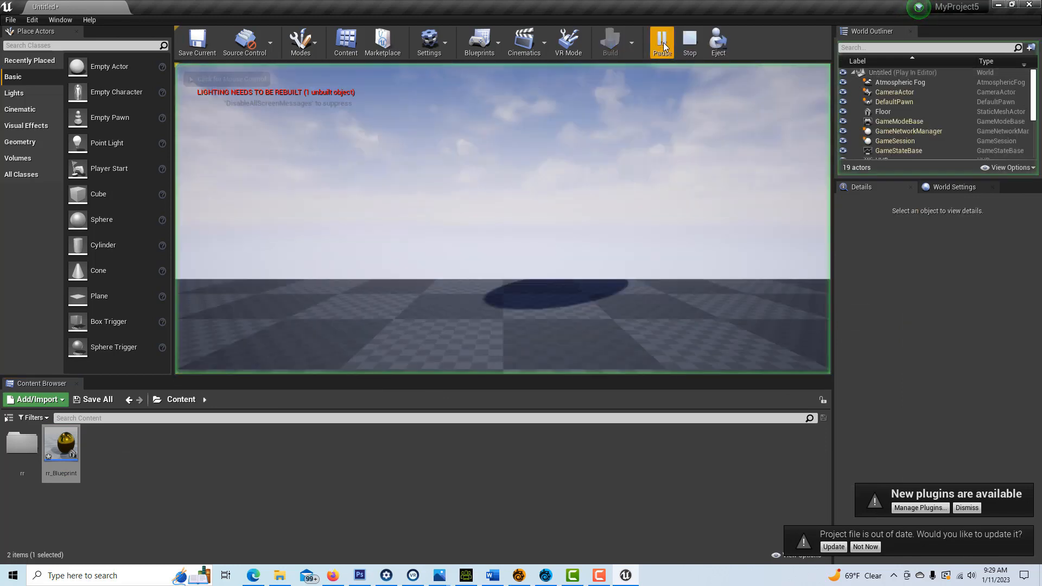
{"action": "left_click", "coordinate": [551, 190]}
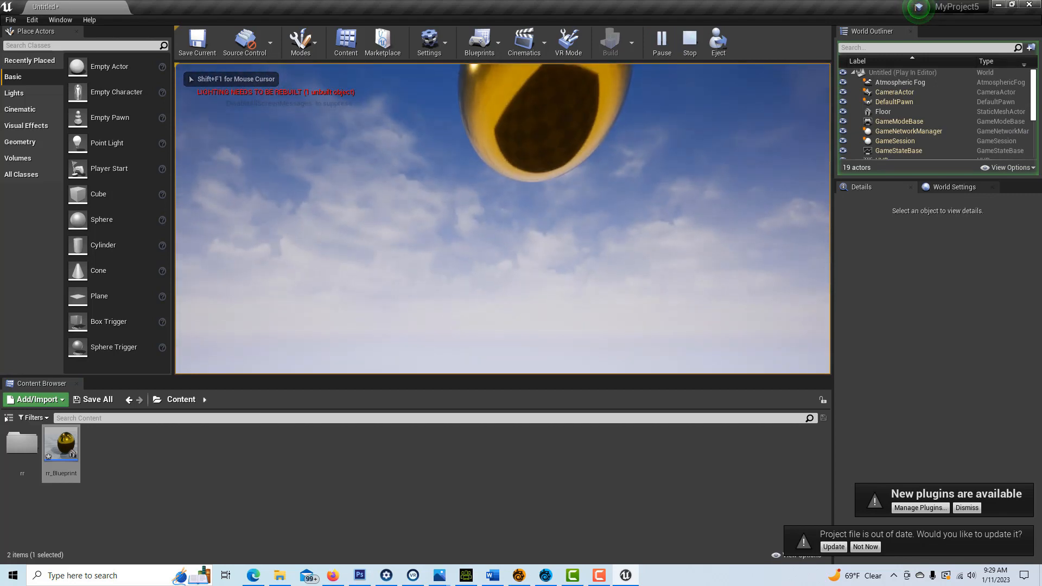
{"action": "key", "text": "F8"}
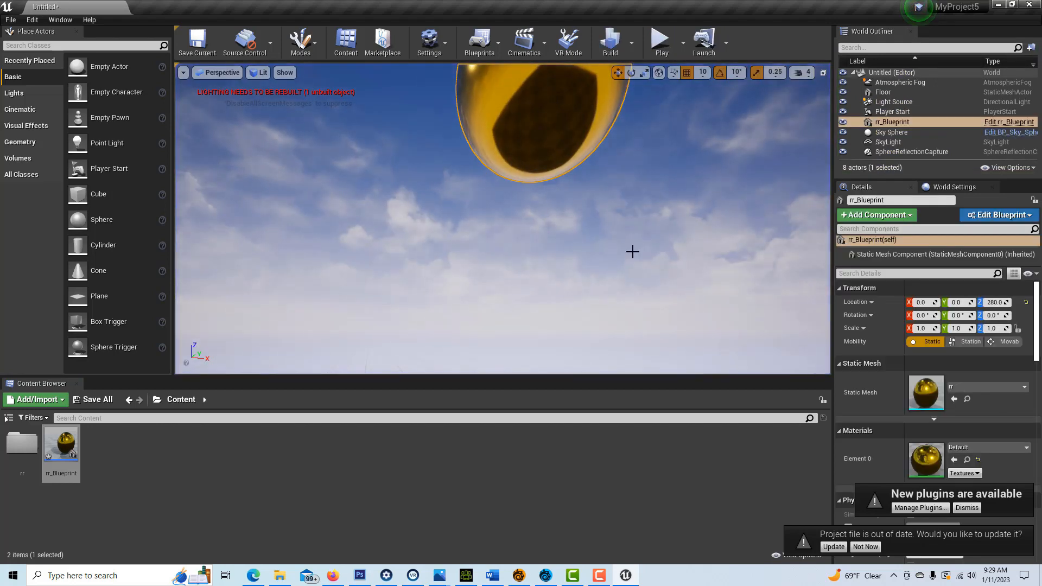
{"action": "key", "text": "Escape"}
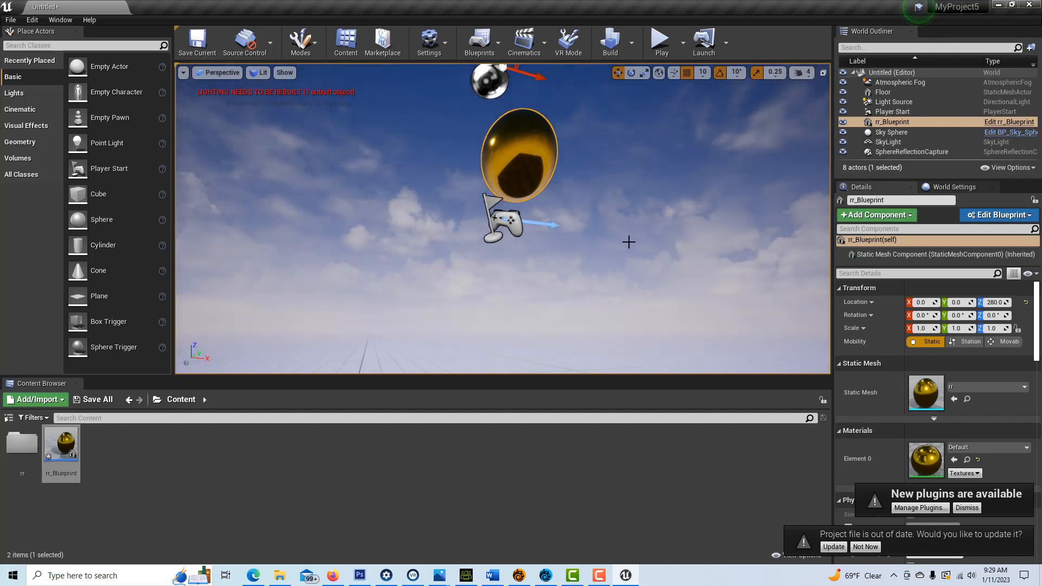
{"action": "scroll", "coordinate": [628, 242], "scroll_direction": "up", "scroll_amount": 2}
{"action": "right_click_drag", "start_coordinate": [628, 239], "coordinate": [692, 225]}
{"action": "mouse_move", "coordinate": [65, 446]}
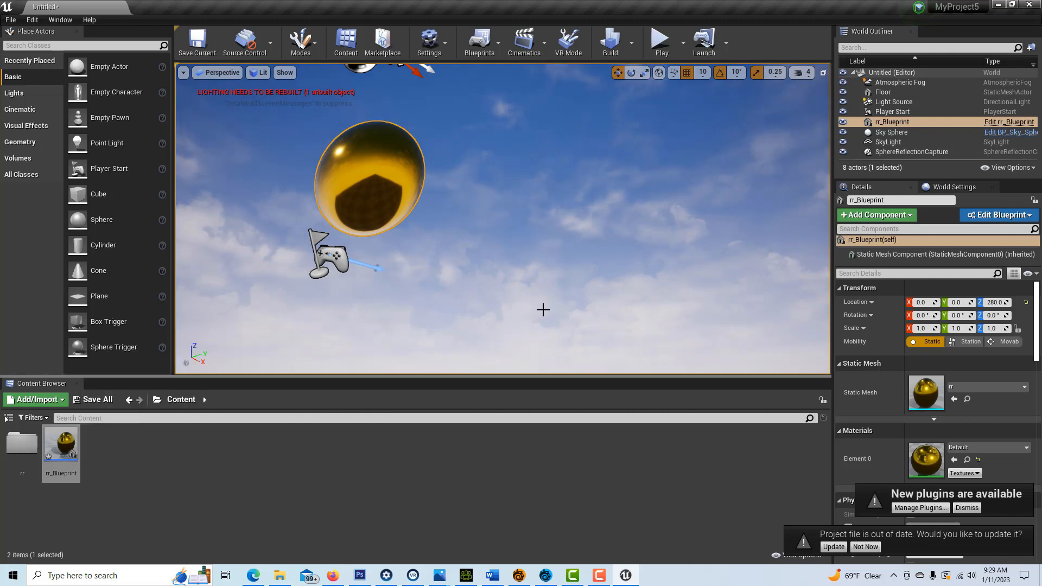
{"action": "scroll", "coordinate": [543, 308], "scroll_direction": "down", "scroll_amount": 2}
{"action": "right_click_drag", "start_coordinate": [543, 308], "coordinate": [545, 399]}
{"action": "right_click_drag", "start_coordinate": [460, 391], "coordinate": [457, 355]}
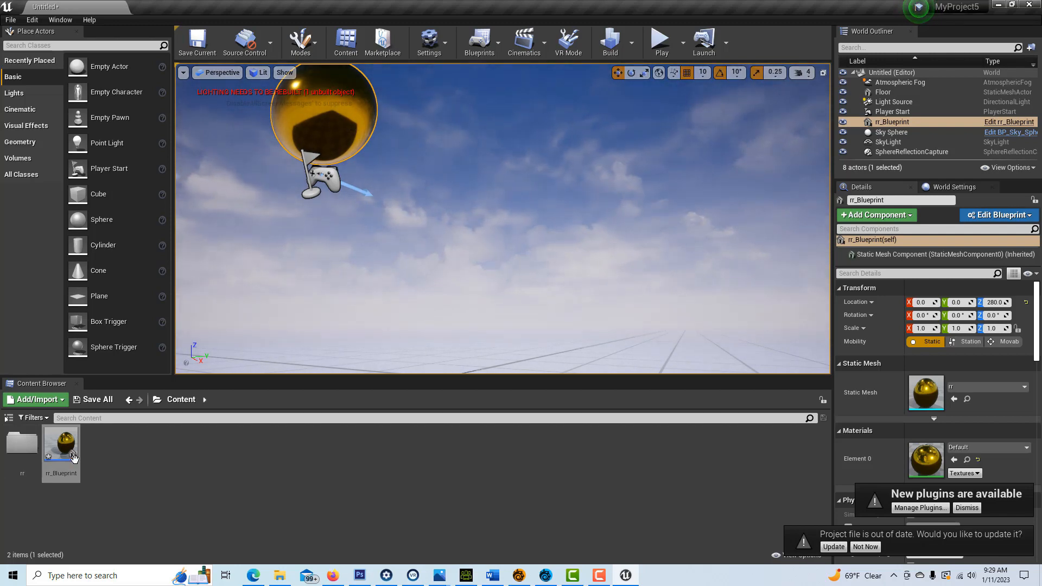
Step: Drop three rr_Blueprint copies from the Content Browser into the level
{"action": "left_click_drag", "start_coordinate": [73, 459], "coordinate": [490, 263]}
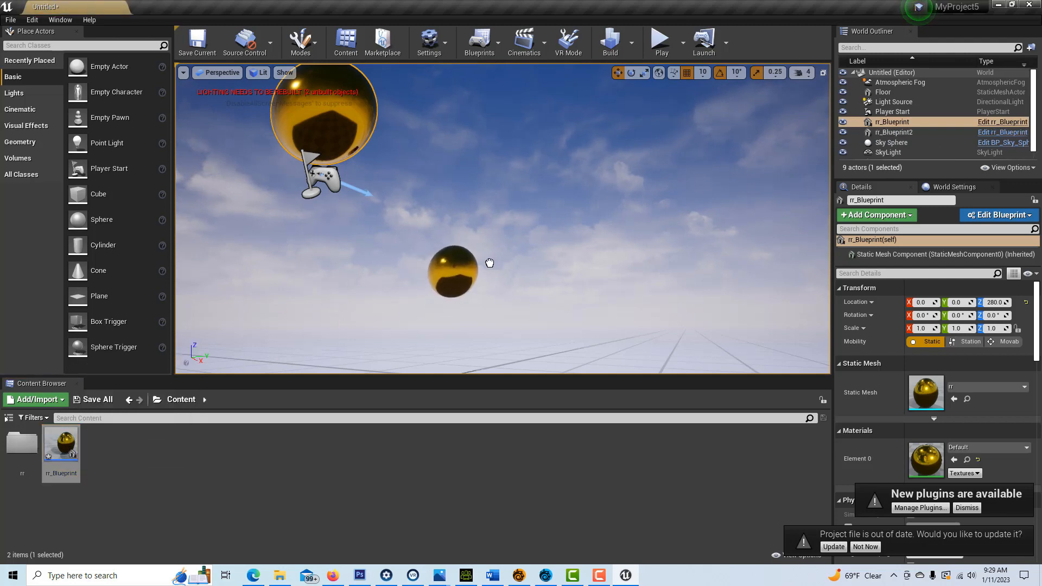
{"action": "left_click_drag", "start_coordinate": [61, 451], "coordinate": [700, 192]}
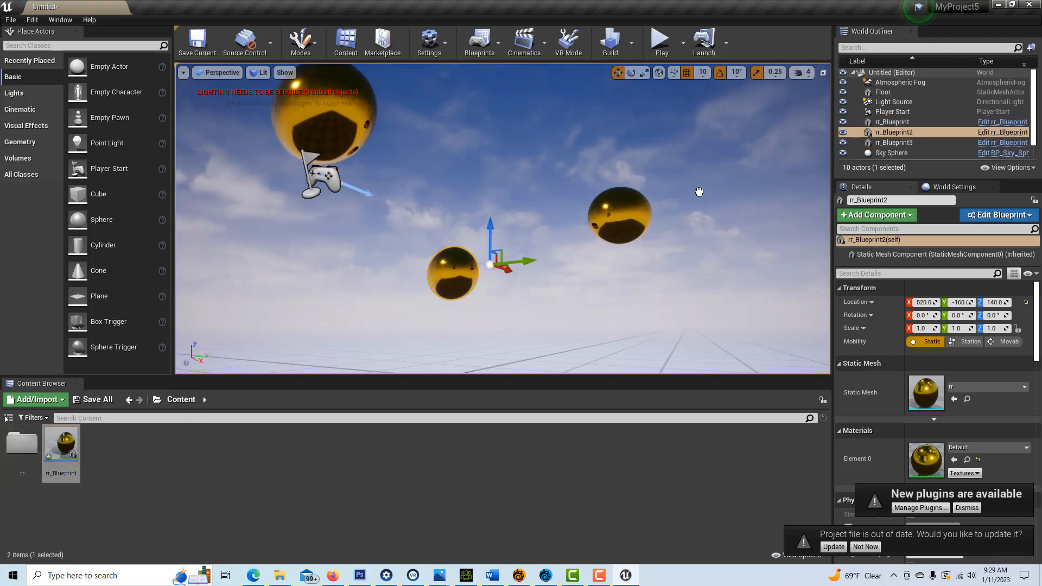
{"action": "left_click_drag", "start_coordinate": [62, 451], "coordinate": [560, 176]}
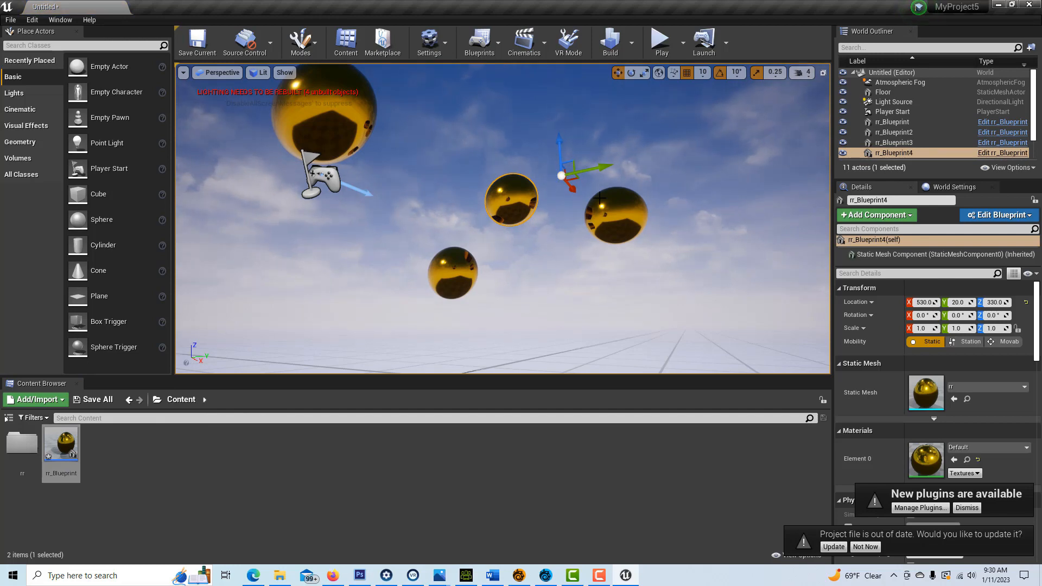
Step: Zoom and orbit the viewport to show all four gold spheres above the floor
{"action": "scroll", "coordinate": [623, 238], "scroll_direction": "down", "scroll_amount": 3}
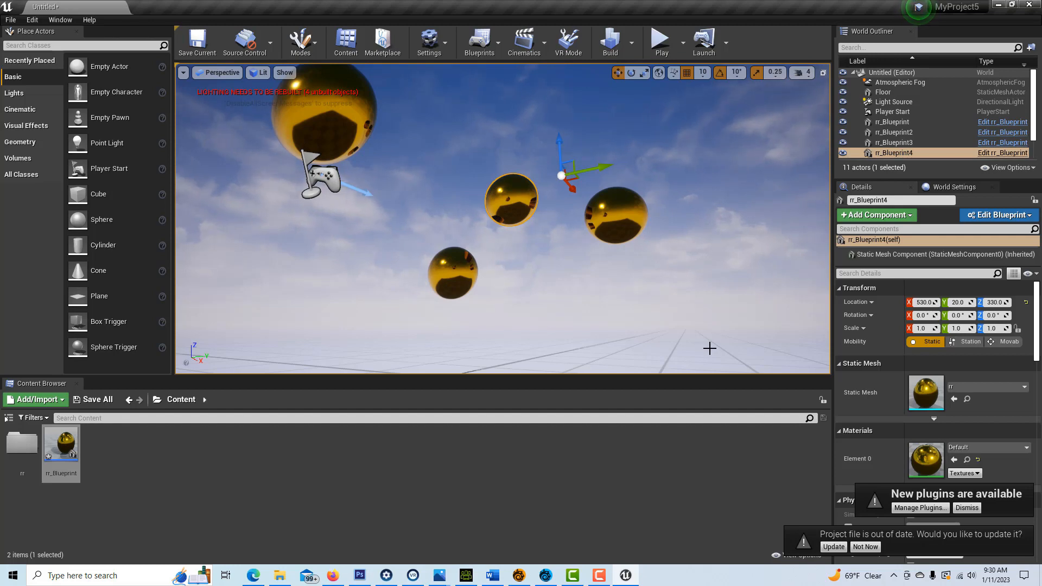
{"action": "scroll", "coordinate": [636, 308], "scroll_direction": "down", "scroll_amount": 2}
{"action": "scroll", "coordinate": [635, 308], "scroll_direction": "up", "scroll_amount": 1}
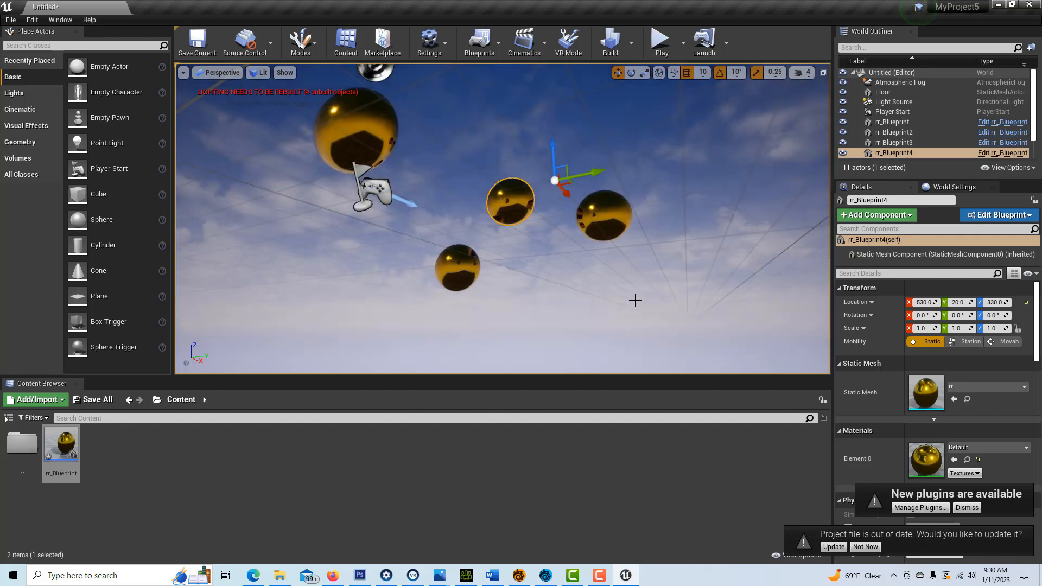
{"action": "mouse_move", "coordinate": [636, 300]}
{"action": "right_mouse_down"}
{"action": "mouse_move", "coordinate": [635, 335]}
{"action": "mouse_move", "coordinate": [636, 299]}
{"action": "right_mouse_up"}
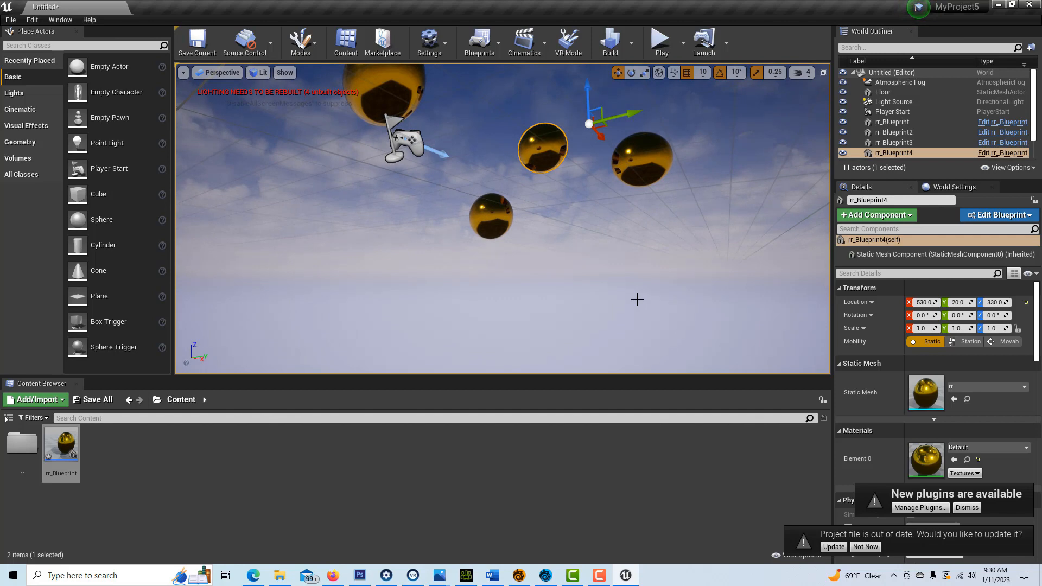
{"action": "middle_click_drag", "start_coordinate": [638, 300], "coordinate": [612, 291]}
{"action": "scroll", "coordinate": [610, 283], "scroll_direction": "down", "scroll_amount": 4}
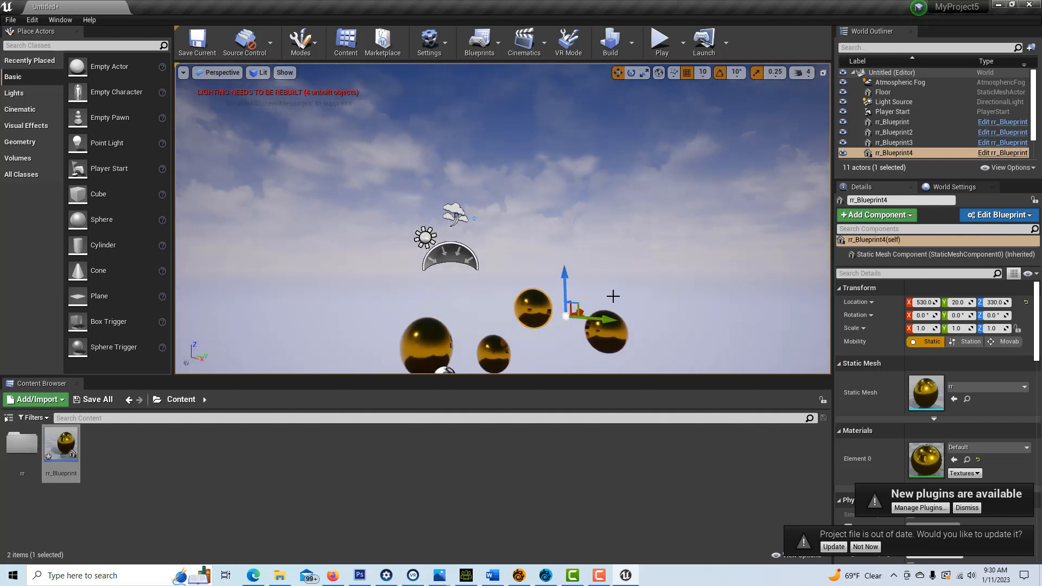
{"action": "scroll", "coordinate": [615, 302], "scroll_direction": "down", "scroll_amount": 3}
{"action": "scroll", "coordinate": [624, 283], "scroll_direction": "down", "scroll_amount": 3}
{"action": "right_click_drag", "start_coordinate": [623, 296], "coordinate": [537, 333]}
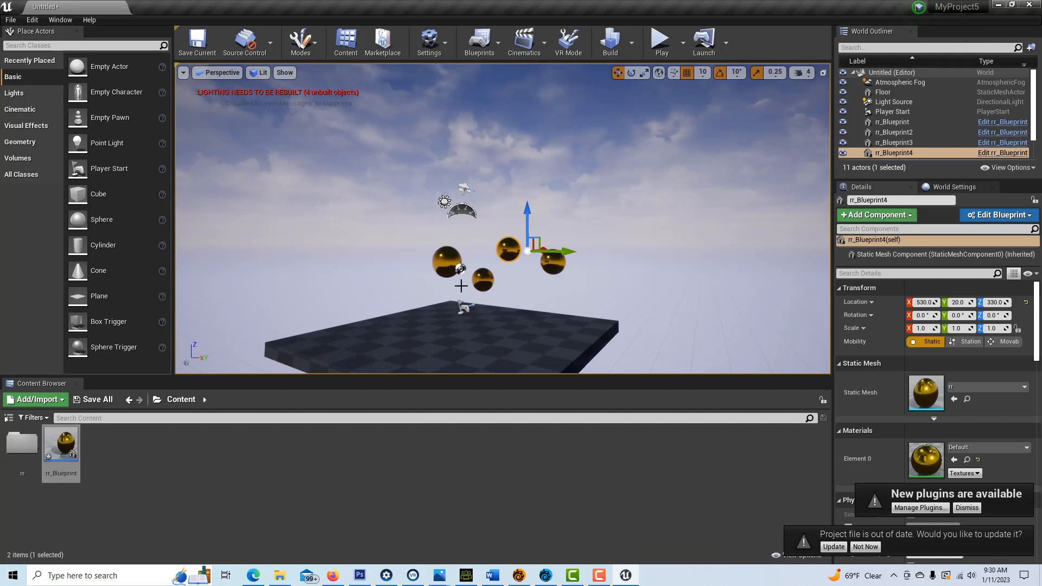
Step: Set Mobility to Movable and delete the copies rr_Blueprint4, rr_Blueprint3 and rr_Blueprint2
{"action": "left_click", "coordinate": [1011, 343]}
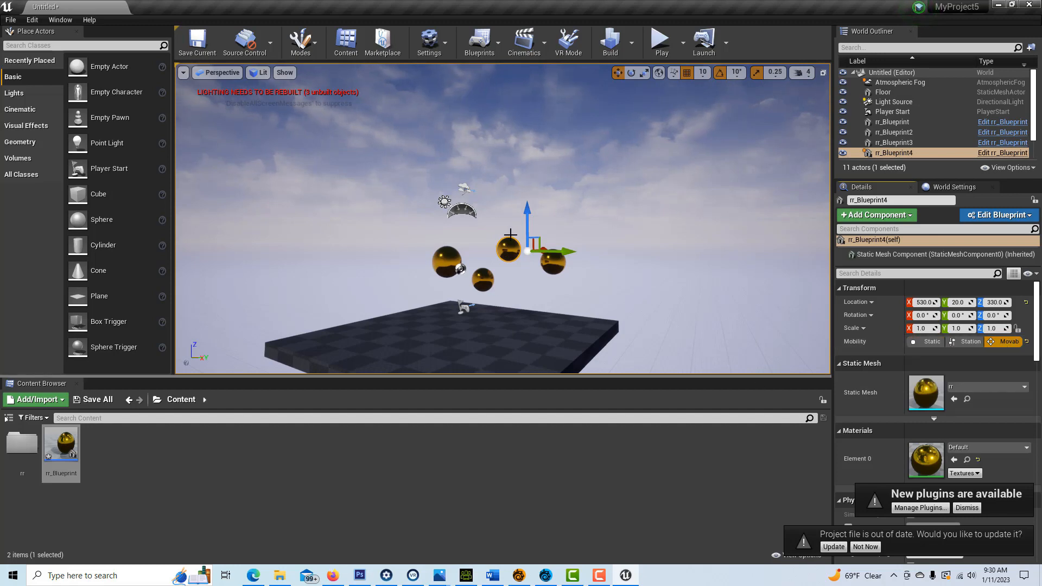
{"action": "key", "text": "Delete"}
{"action": "left_click", "coordinate": [900, 142]}
{"action": "key", "text": "Delete"}
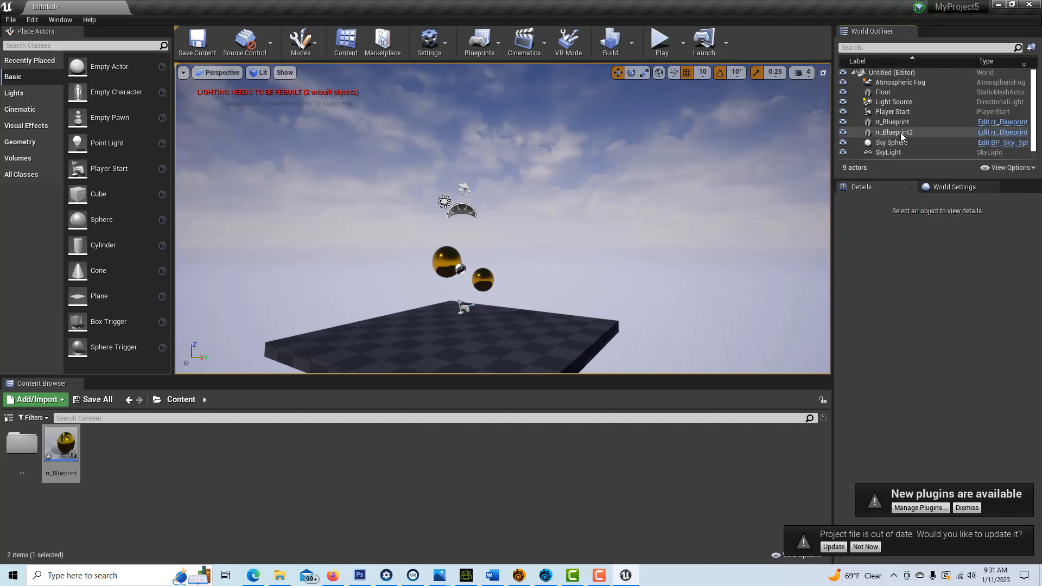
{"action": "left_click", "coordinate": [899, 133]}
{"action": "key", "text": "Delete"}
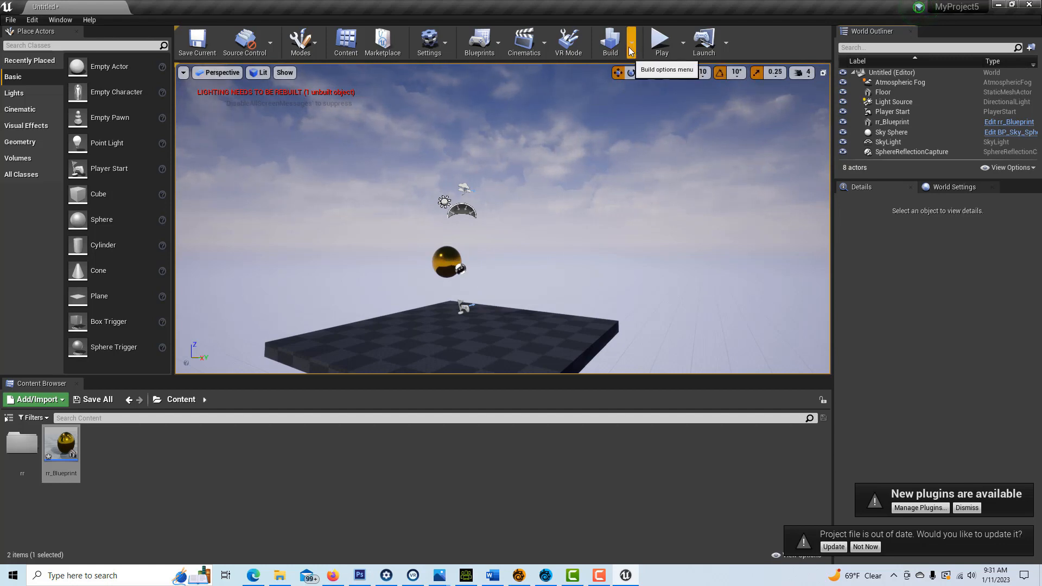
Step: Move the remaining rr_Blueprint sphere along Y to Location 0, 460, 280
{"action": "right_click_drag", "start_coordinate": [446, 262], "coordinate": [445, 262]}
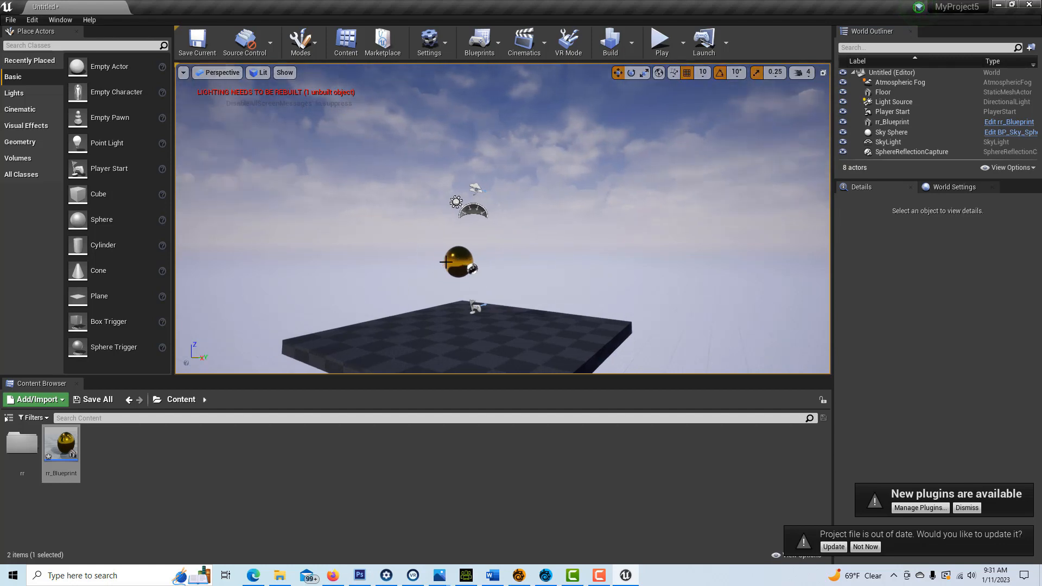
{"action": "left_click", "coordinate": [460, 263]}
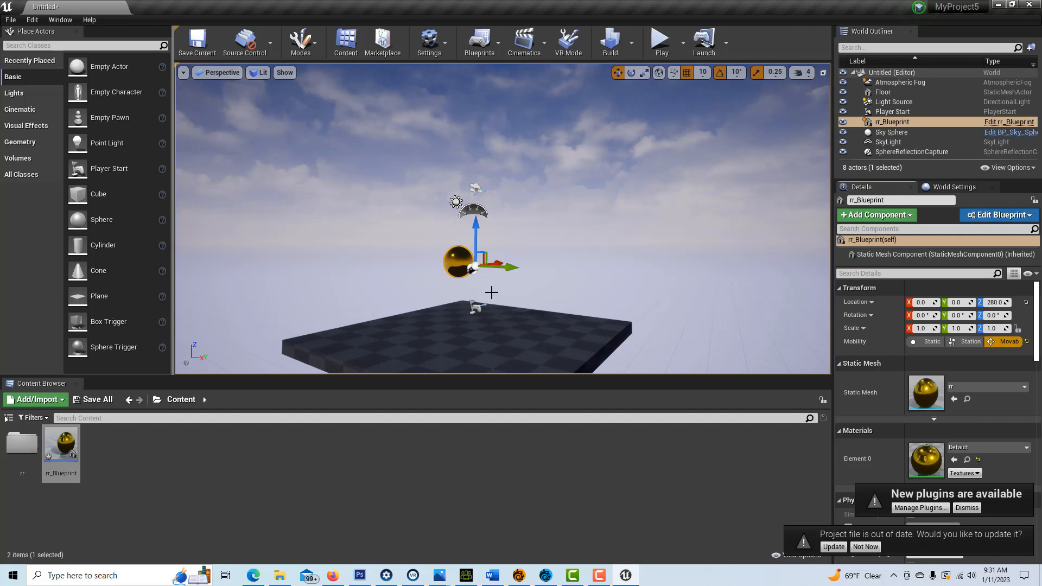
{"action": "left_click_drag", "start_coordinate": [511, 268], "coordinate": [604, 273]}
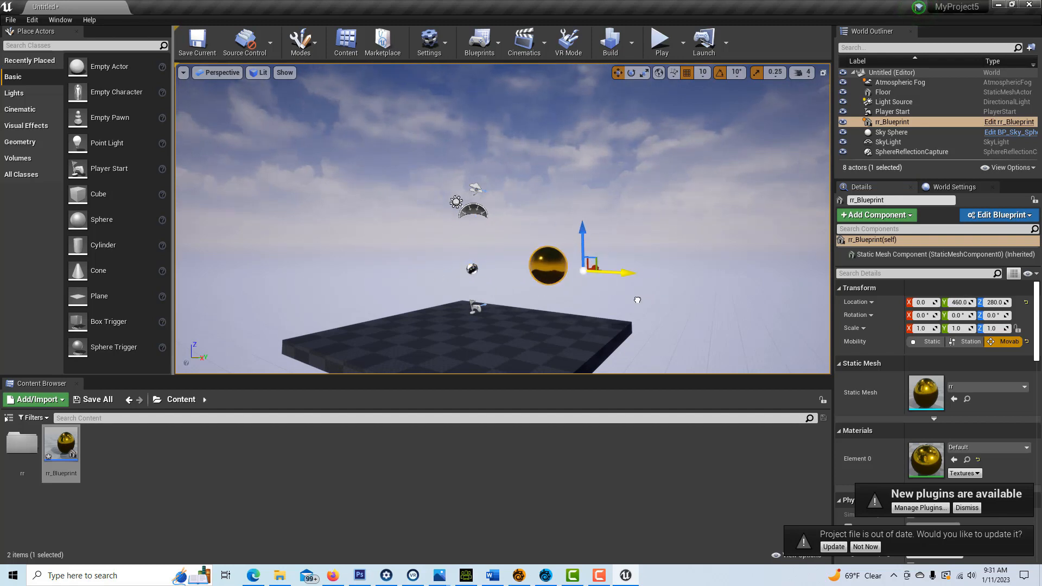